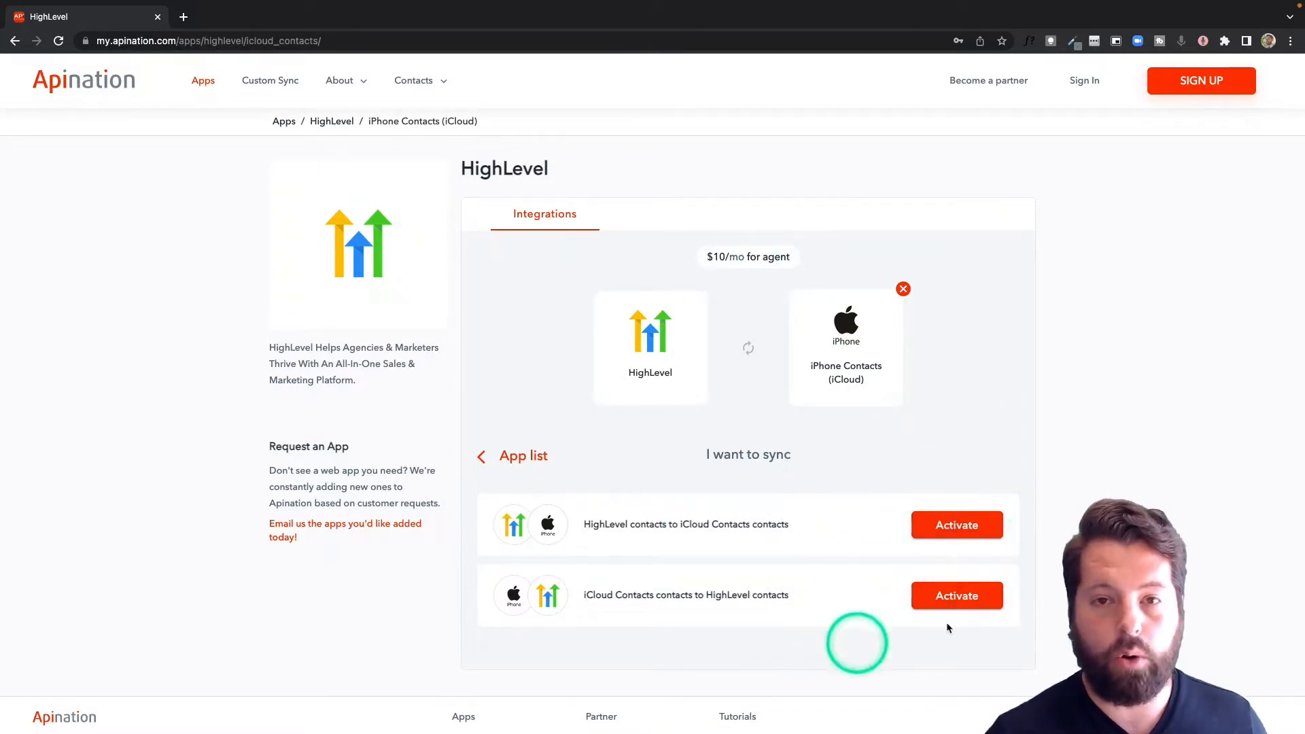
# Activate the HighLevel-to-iCloud contacts sync and sign in to Apination with a Google account
pyautogui.click(960, 525)
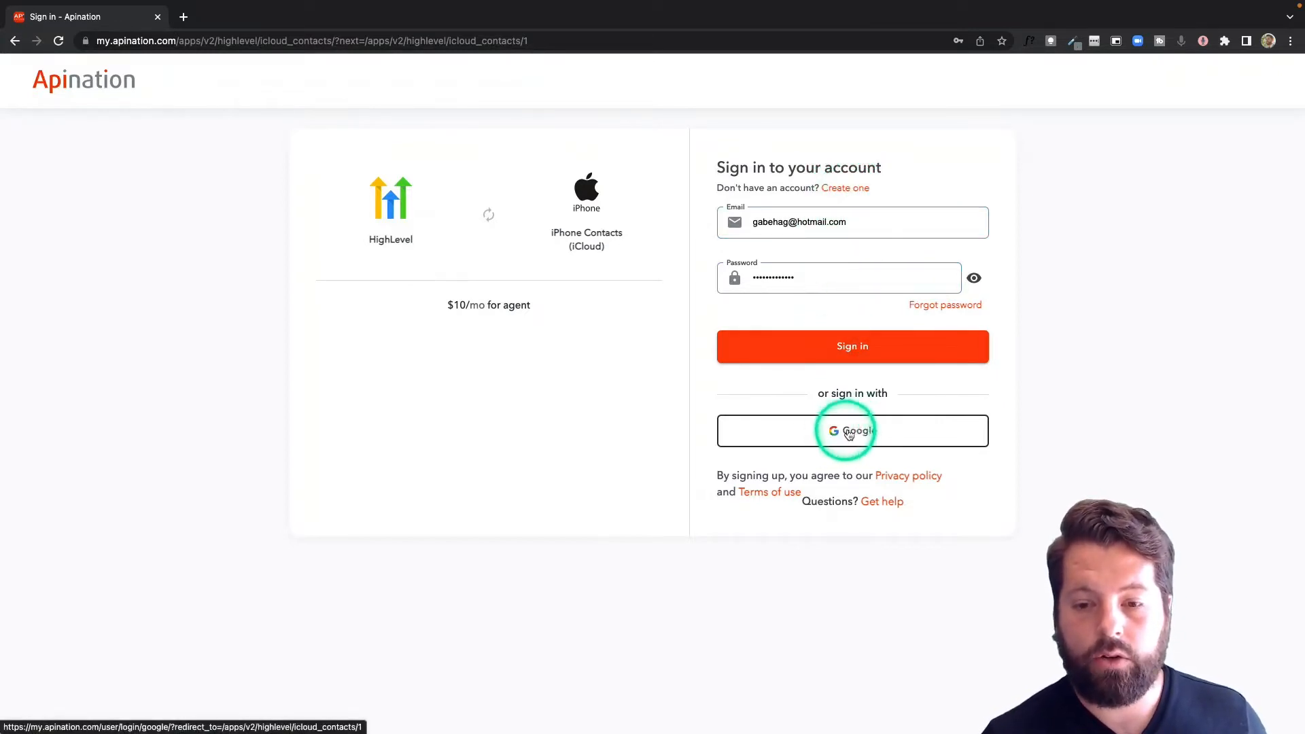
pyautogui.click(847, 434)
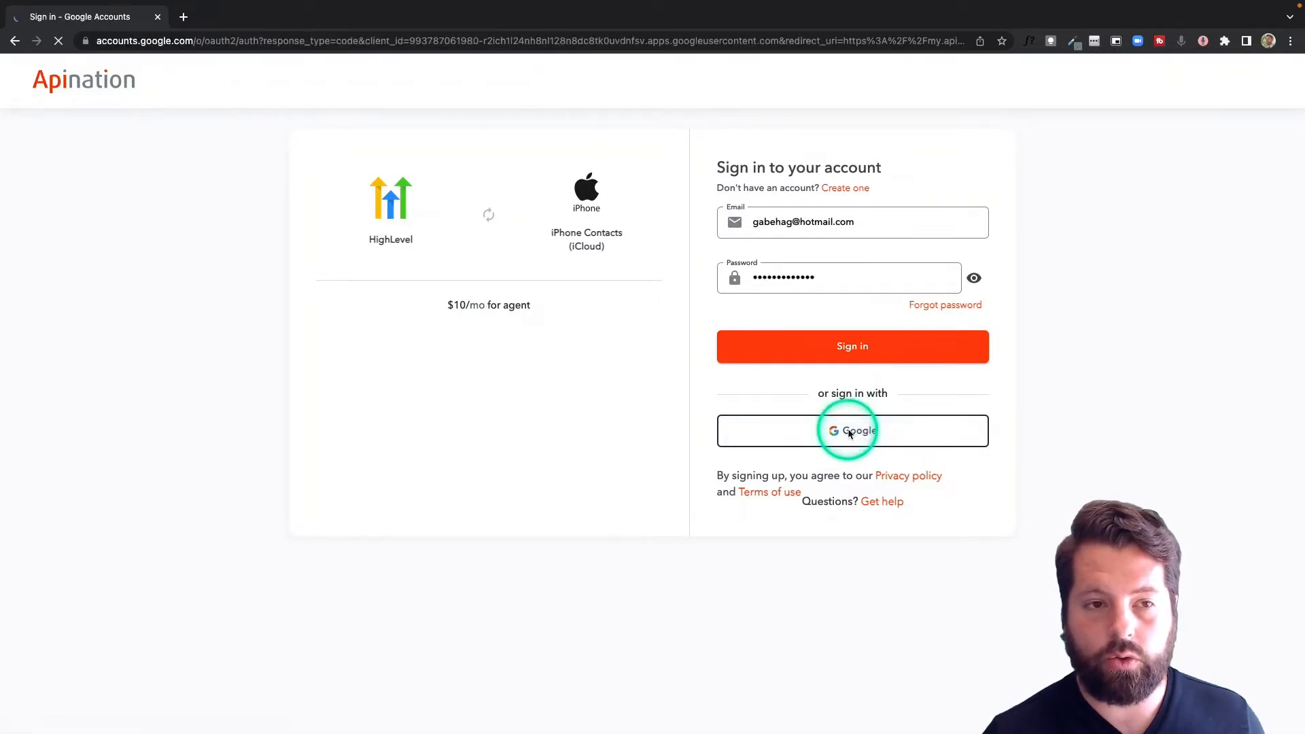
pyautogui.click(626, 365)
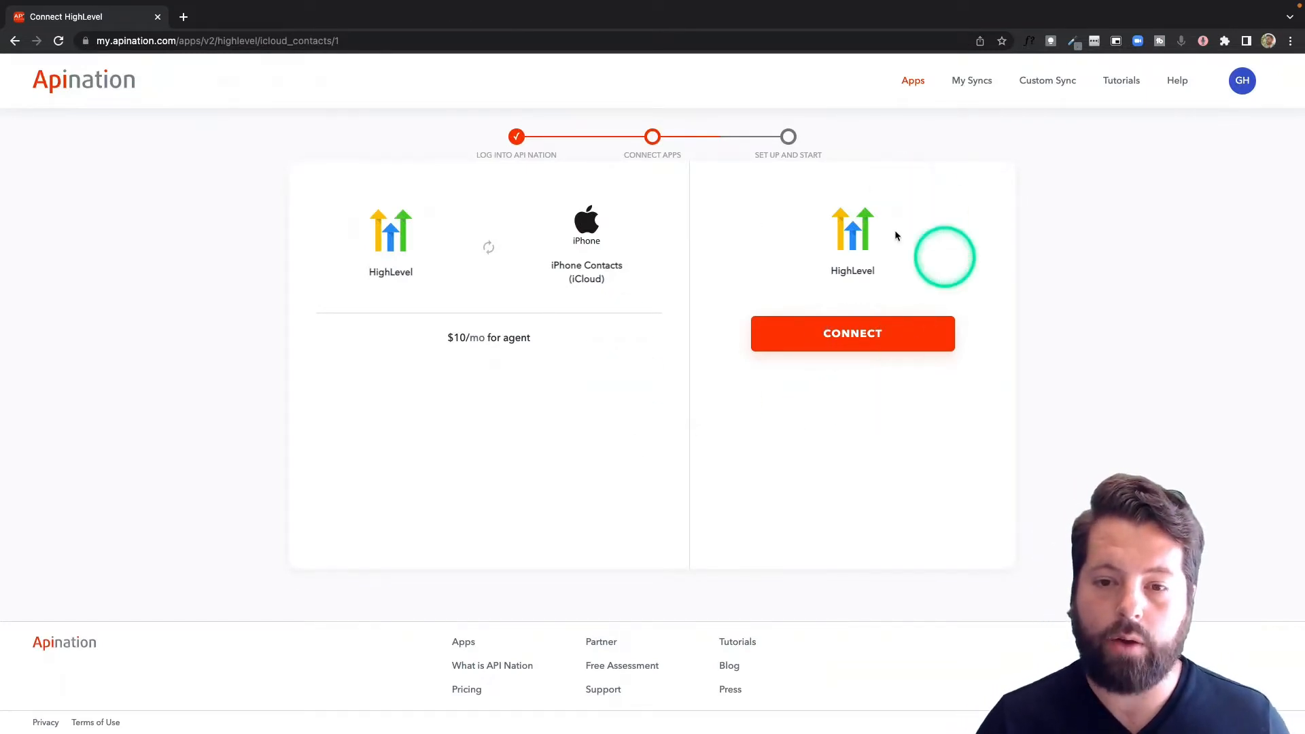
# Connect the API Nation - HighLevel account and select it as the sync's HighLevel connection
pyautogui.click(806, 335)
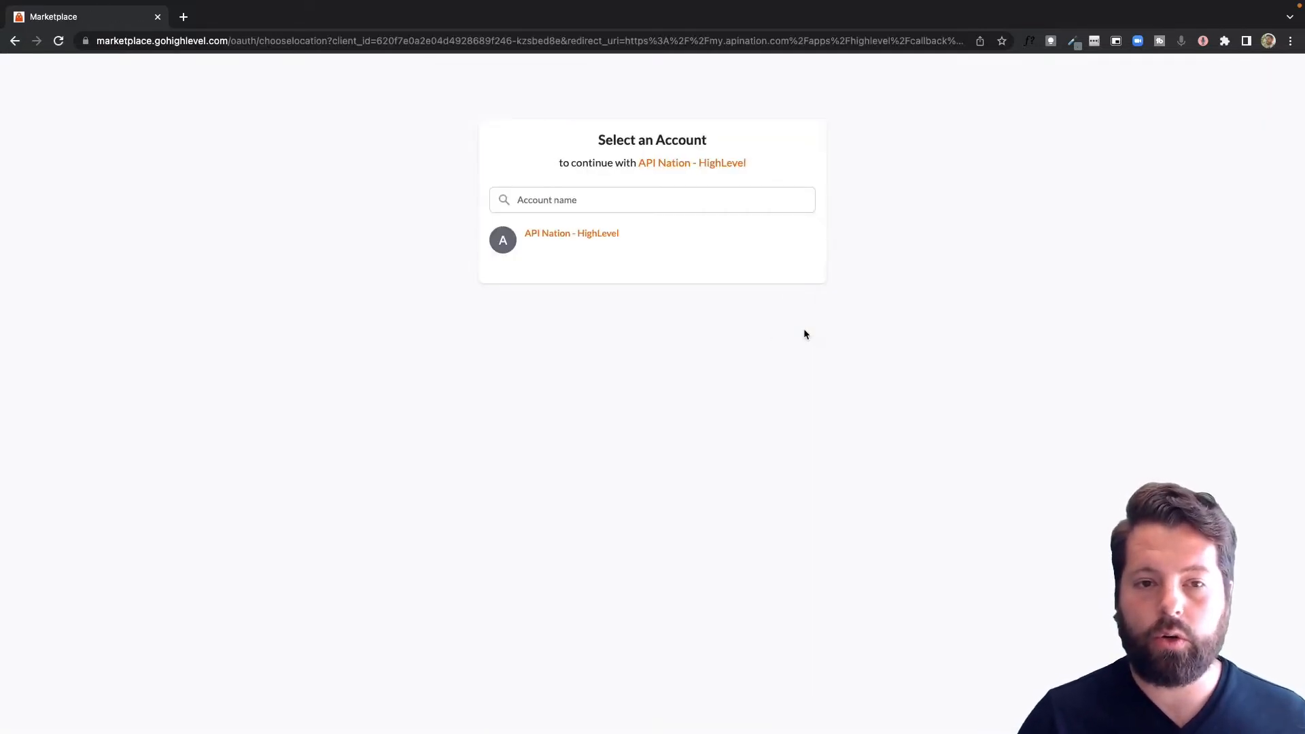
pyautogui.click(589, 239)
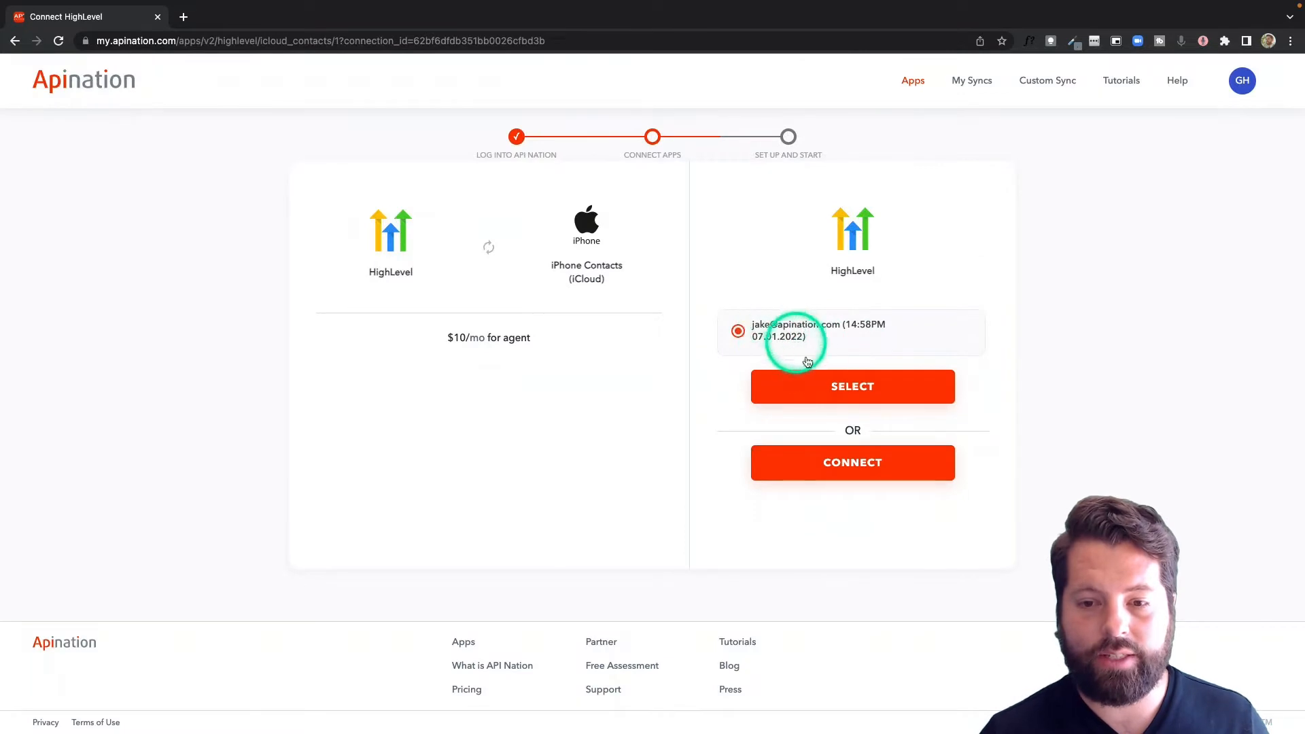
pyautogui.click(852, 388)
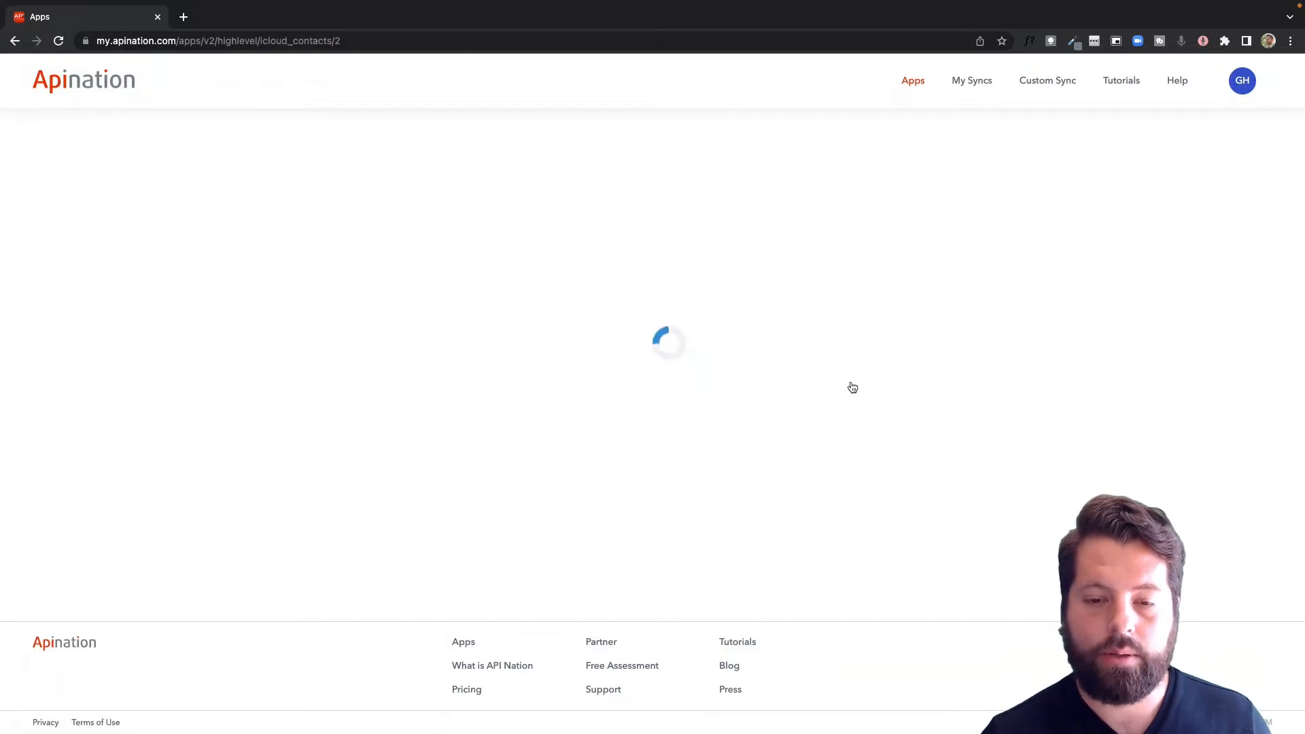
# Open the iCloud Contacts connection form and enter the Apple ID e-mail address
pyautogui.click(882, 250)
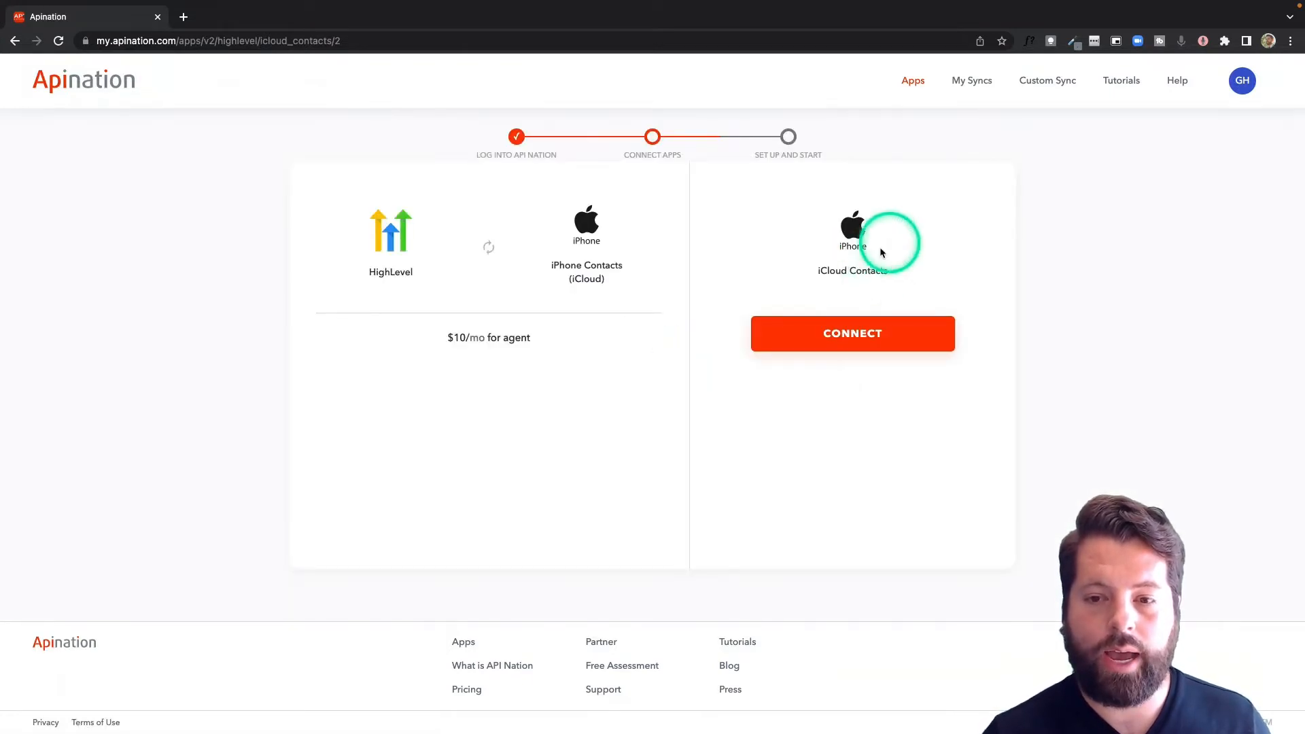
pyautogui.click(843, 339)
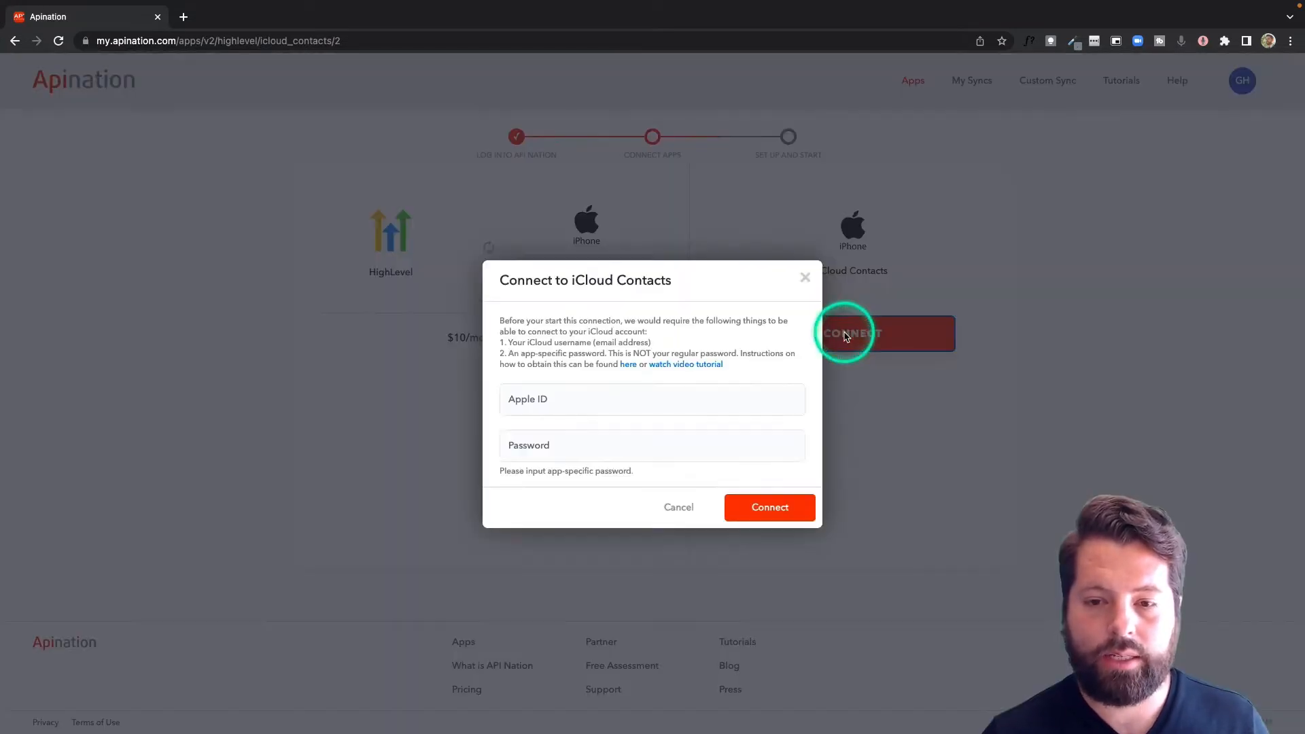
pyautogui.click(553, 398)
pyautogui.write('gal')
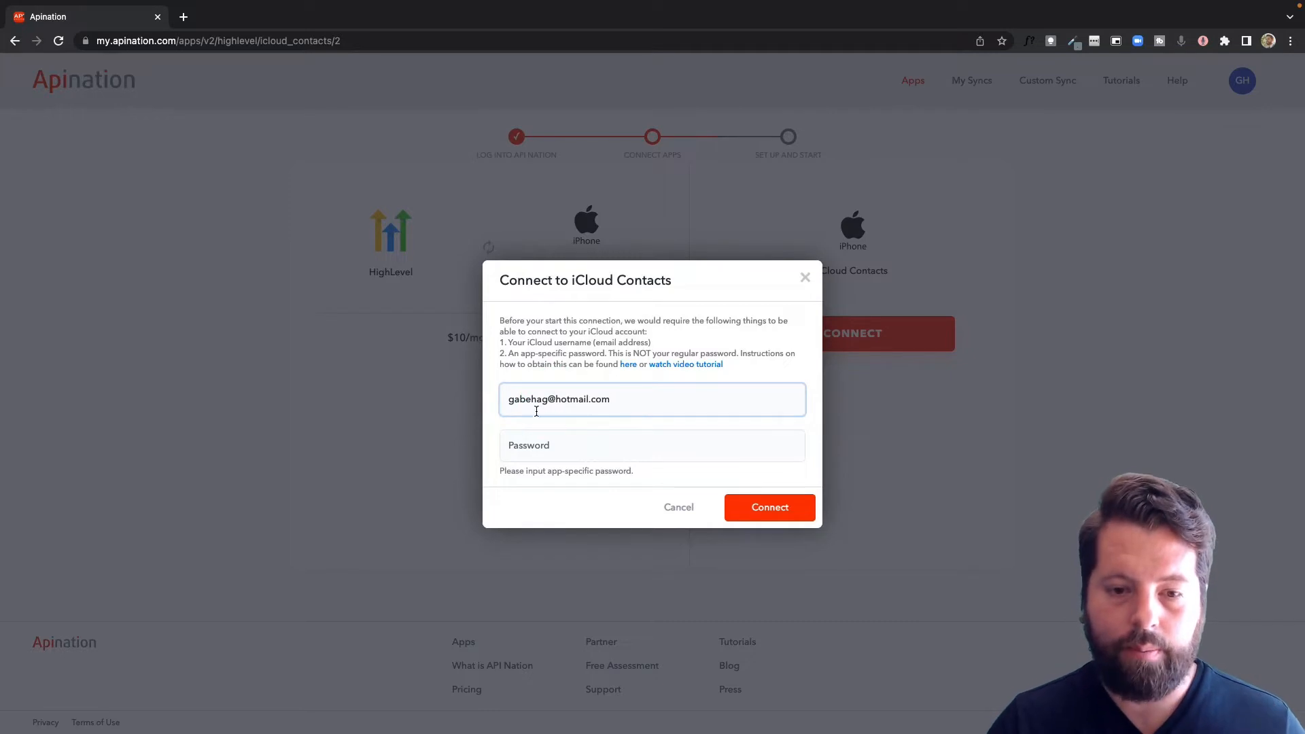
pyautogui.click(530, 446)
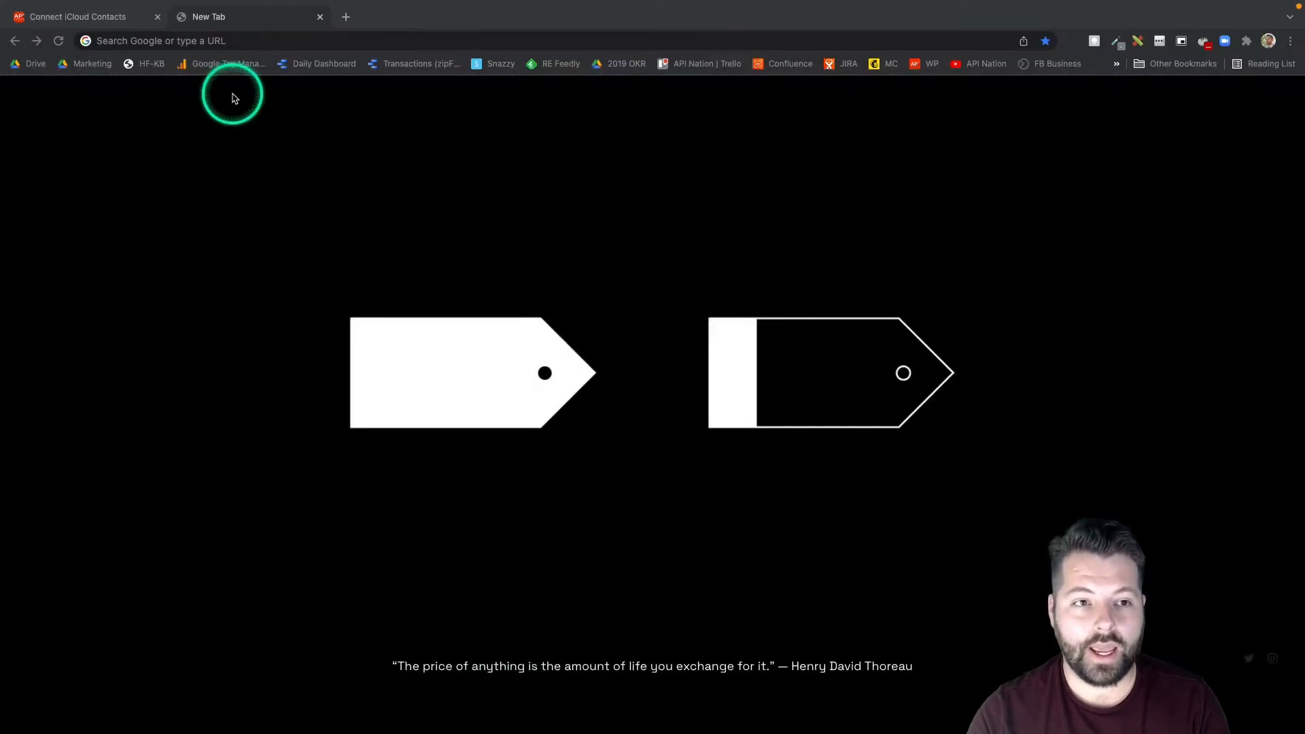
# Load appleid.apple.com and sign in with the Apple ID e-mail and account password
pyautogui.click(142, 45)
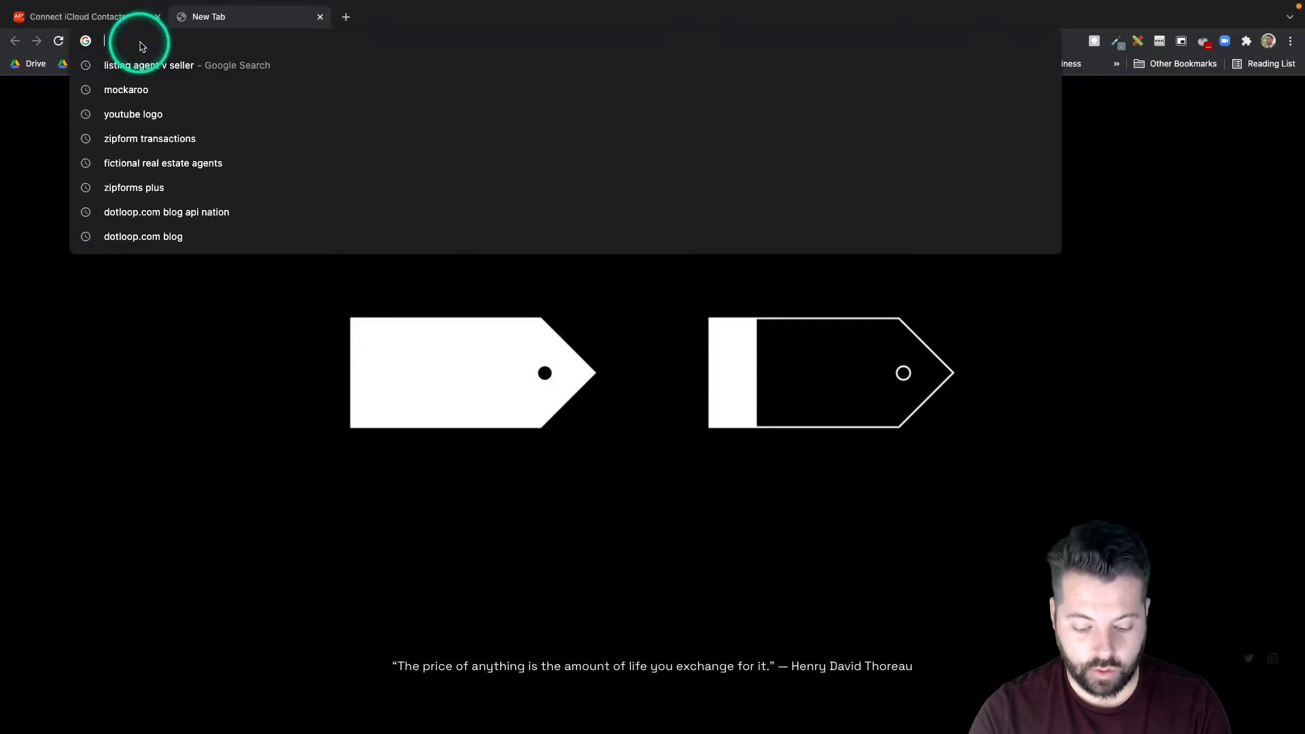
pyautogui.write('apple')
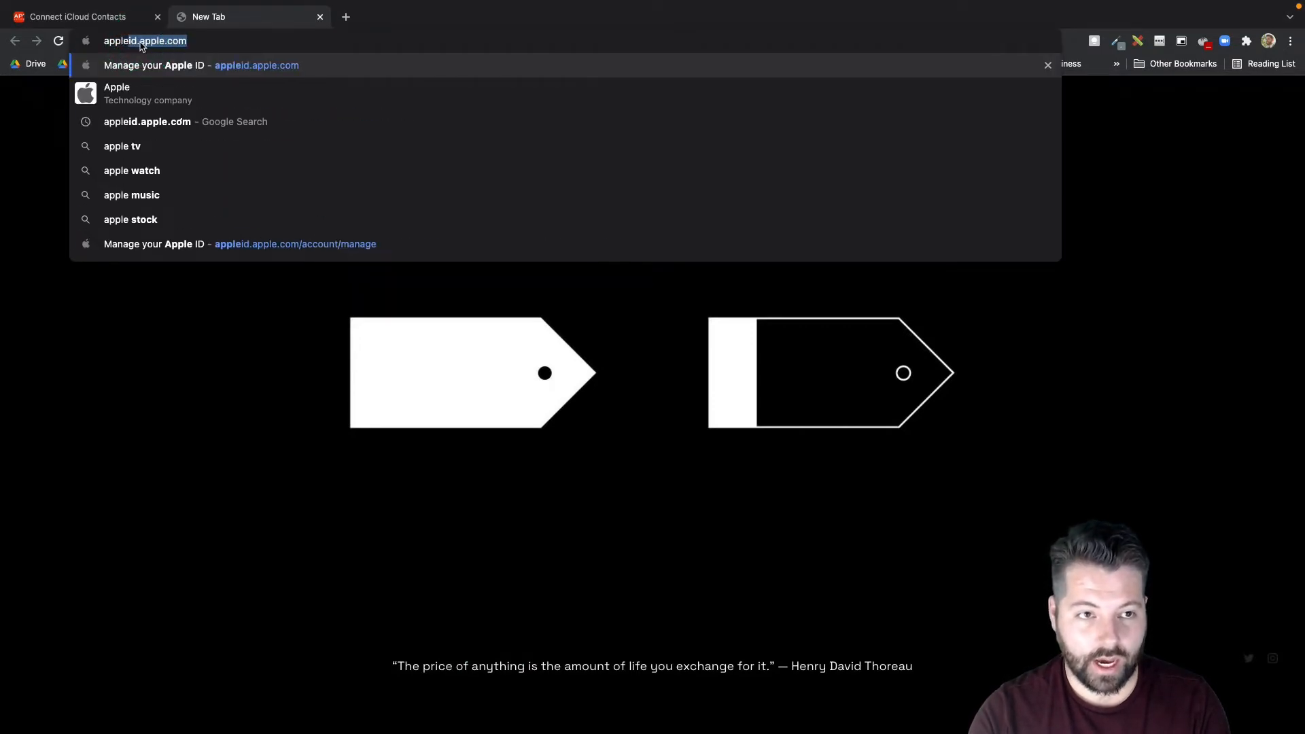
pyautogui.press('Return')
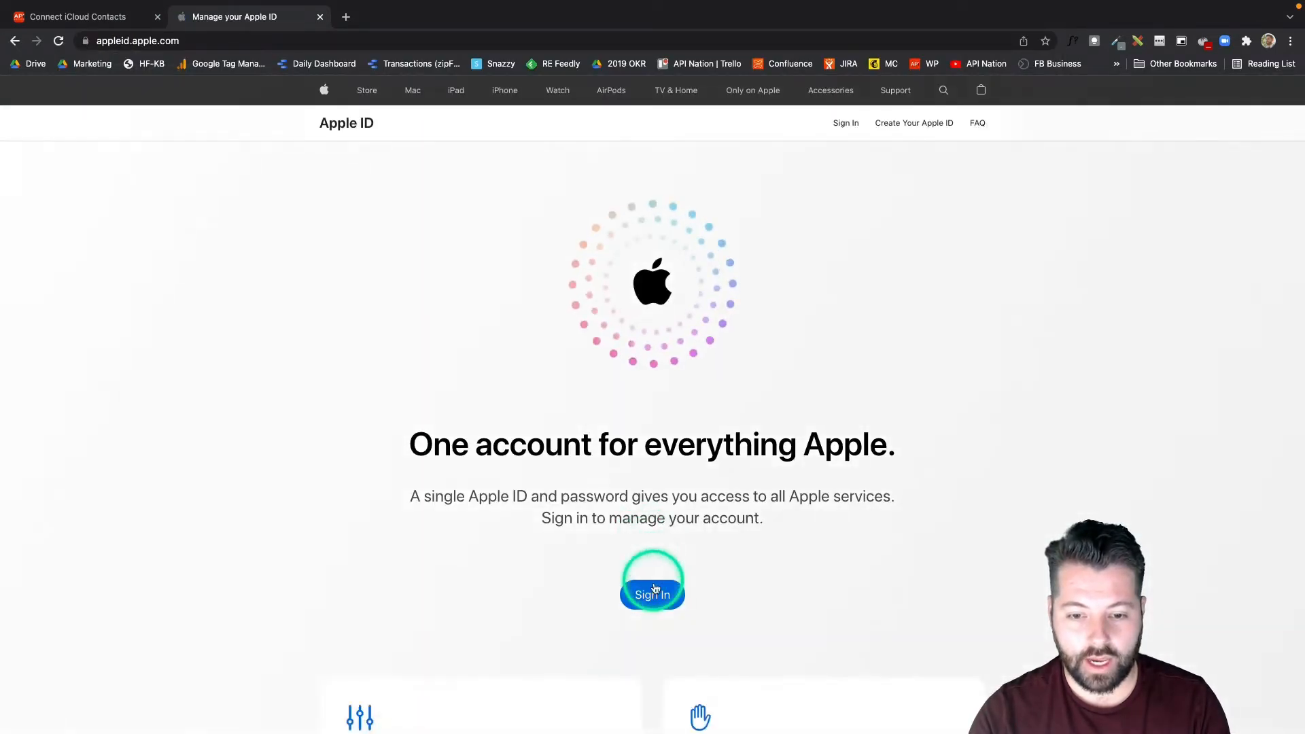
pyautogui.click(652, 595)
pyautogui.click(646, 410)
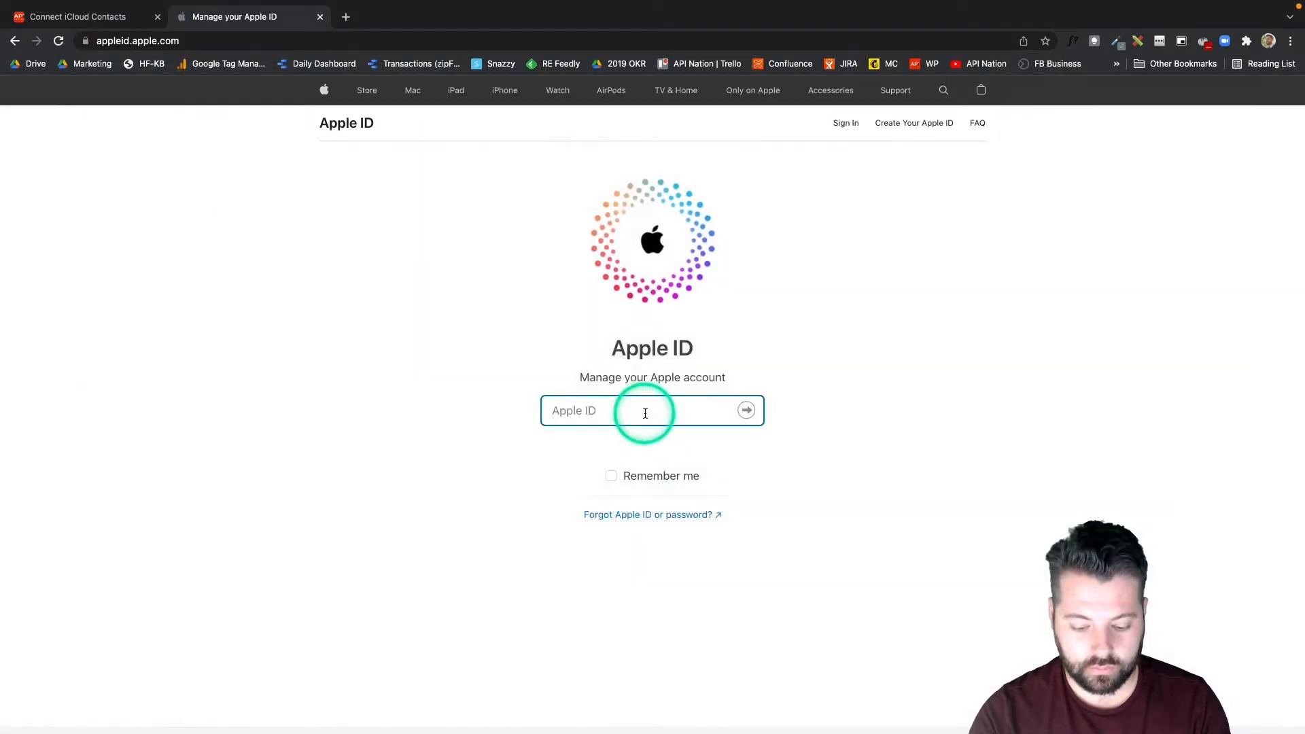
pyautogui.press('Return')
pyautogui.write('•••••••••')
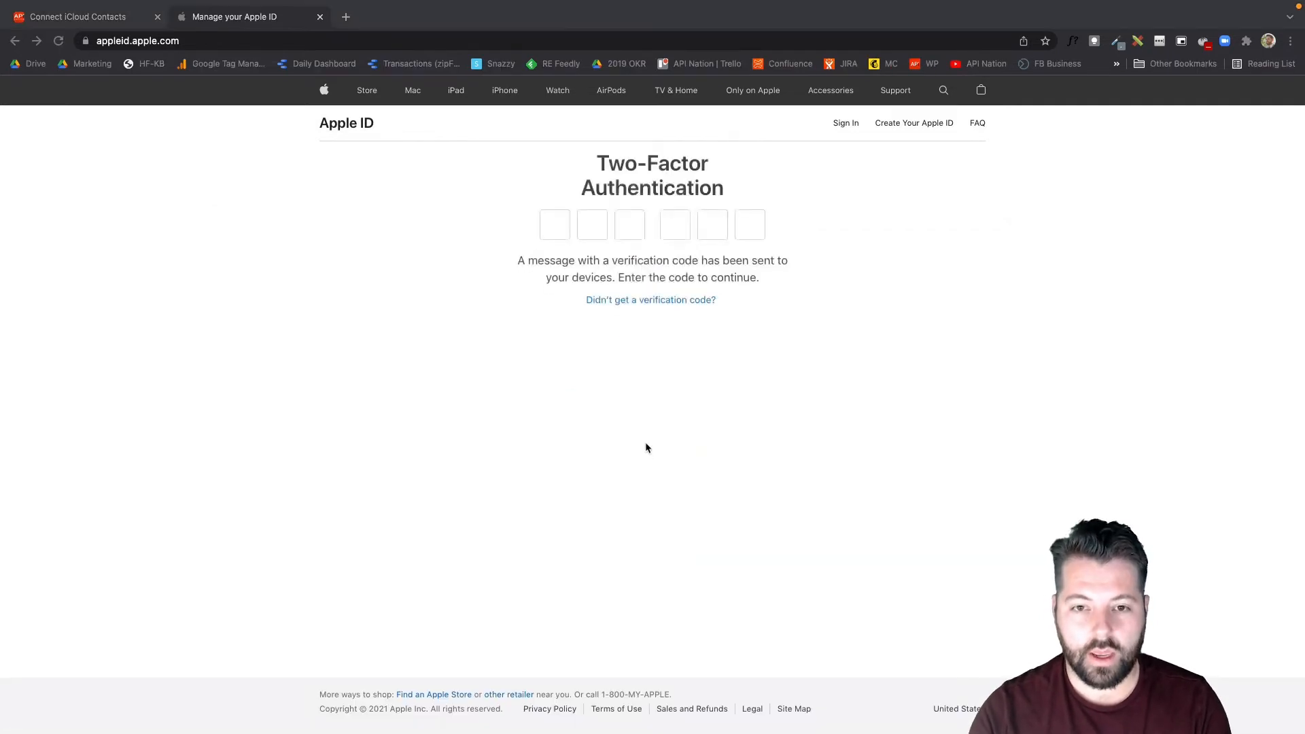
pyautogui.click(677, 244)
pyautogui.click(664, 438)
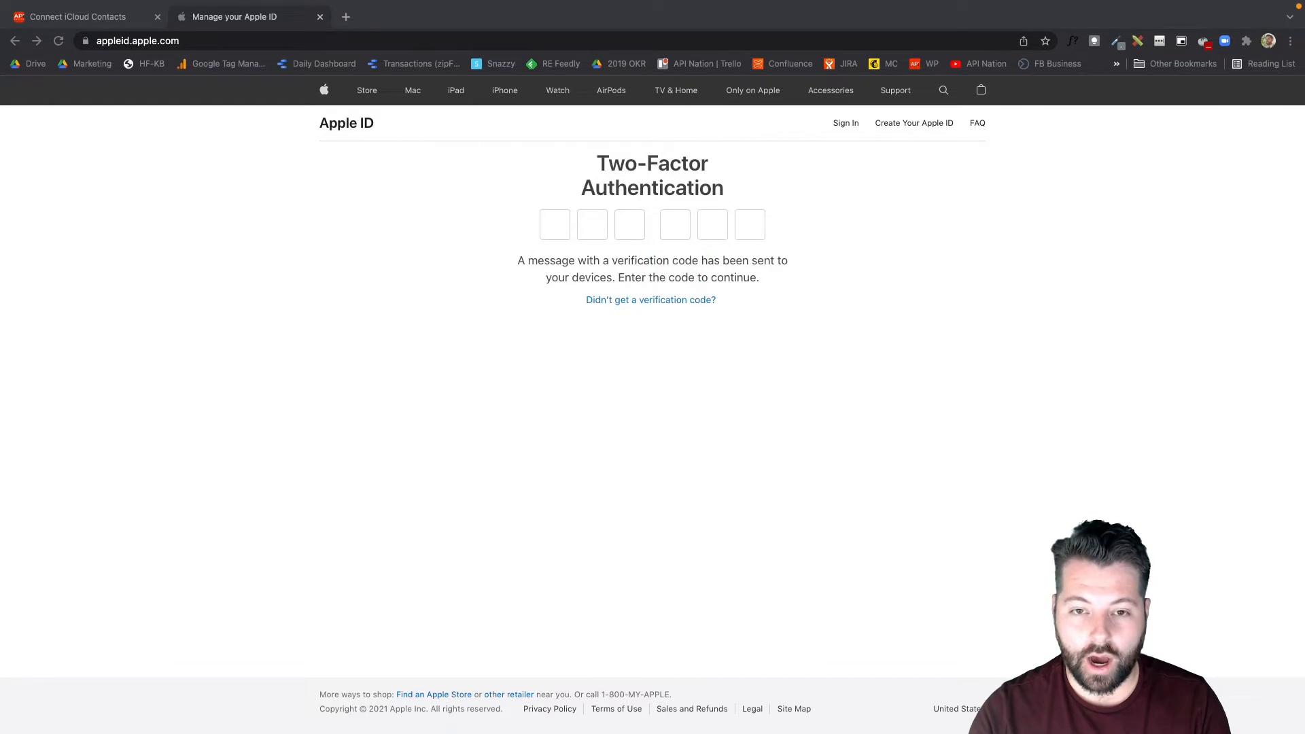
# Allow the new-device sign-in and enter the two-factor verification code
pyautogui.moveTo(711, 714); pyautogui.dragTo(723, 429)
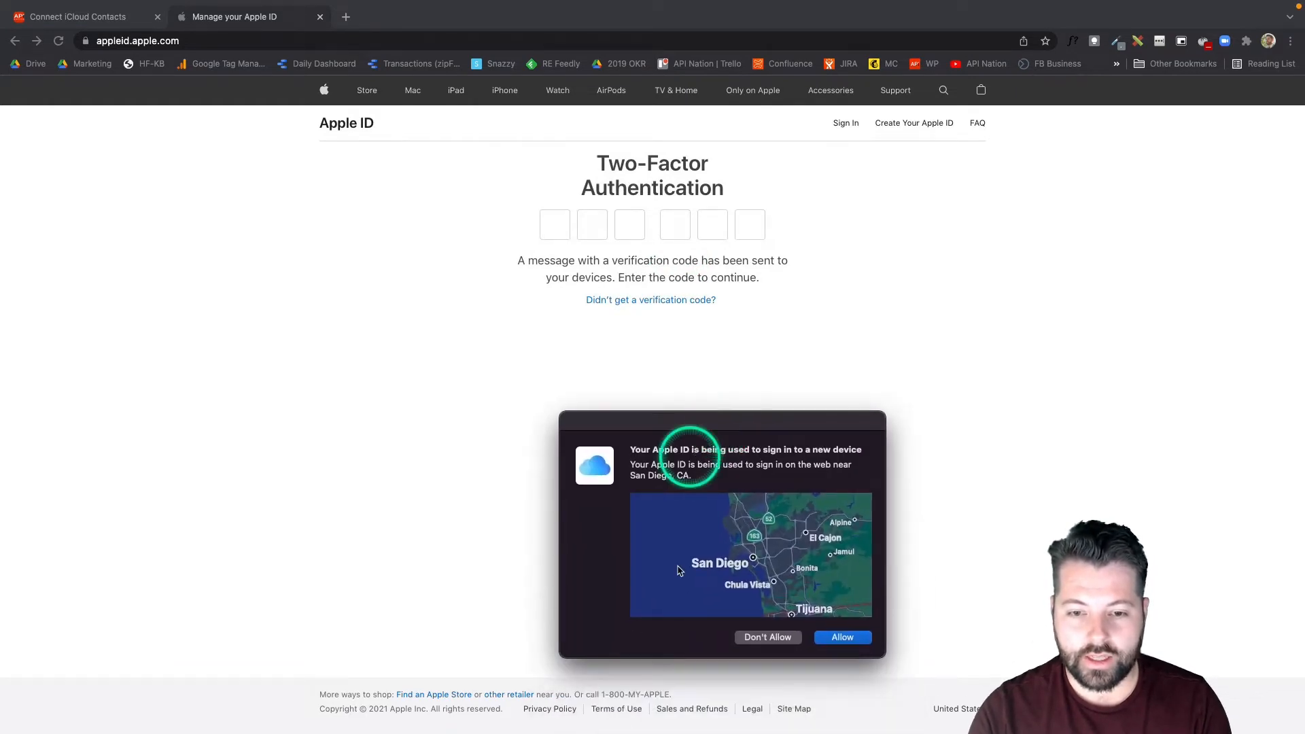
pyautogui.click(853, 641)
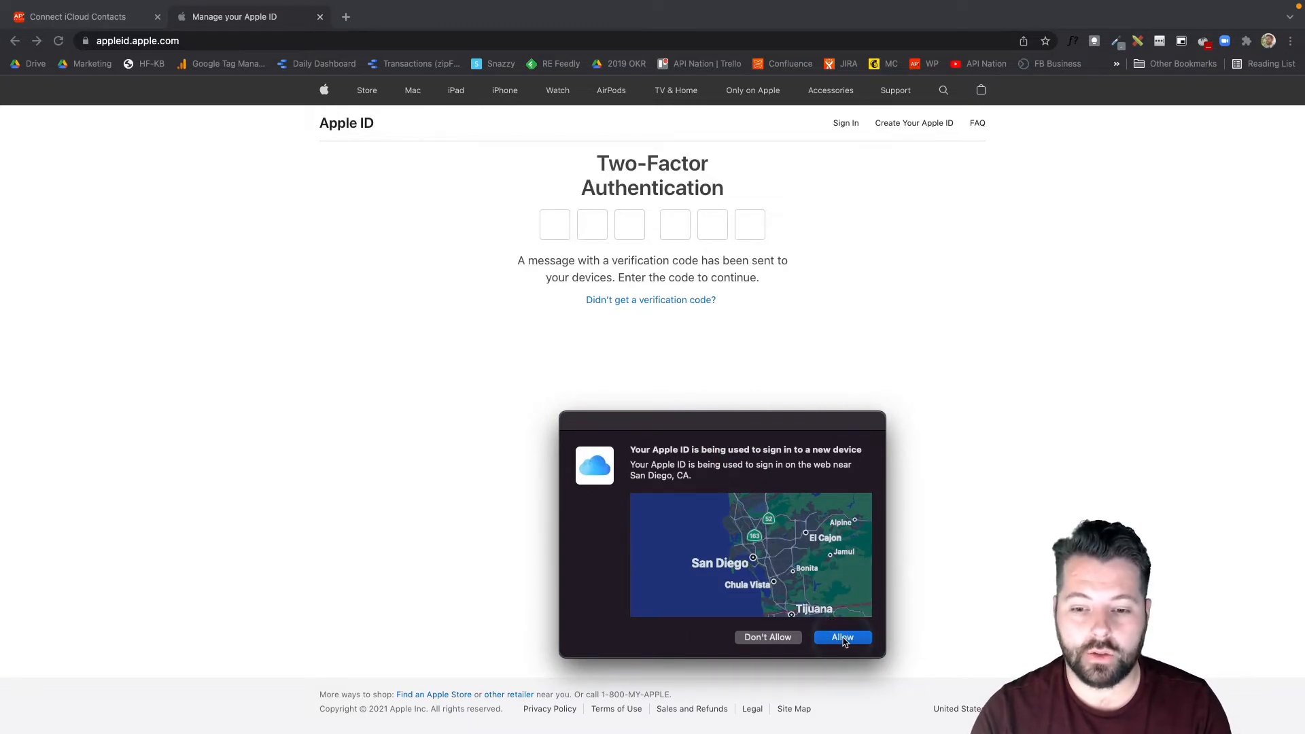
pyautogui.click(842, 639)
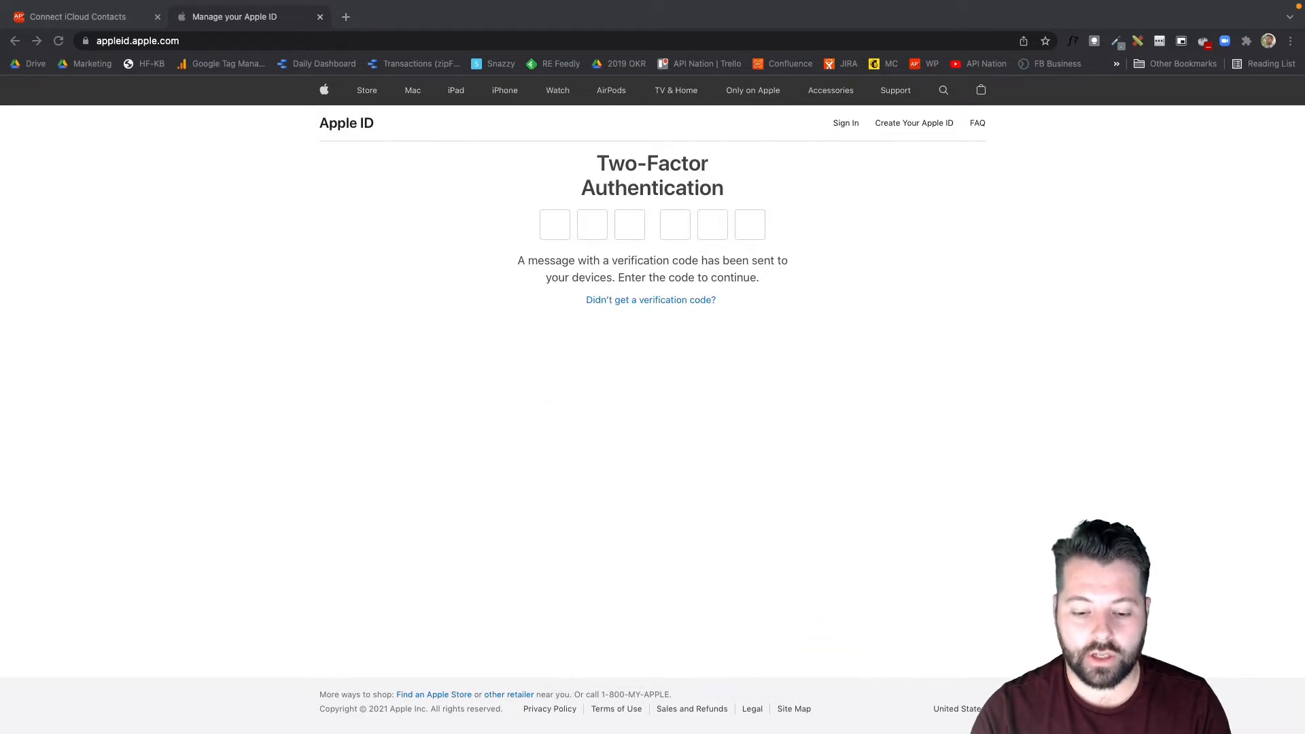
pyautogui.moveTo(645, 715); pyautogui.dragTo(642, 410)
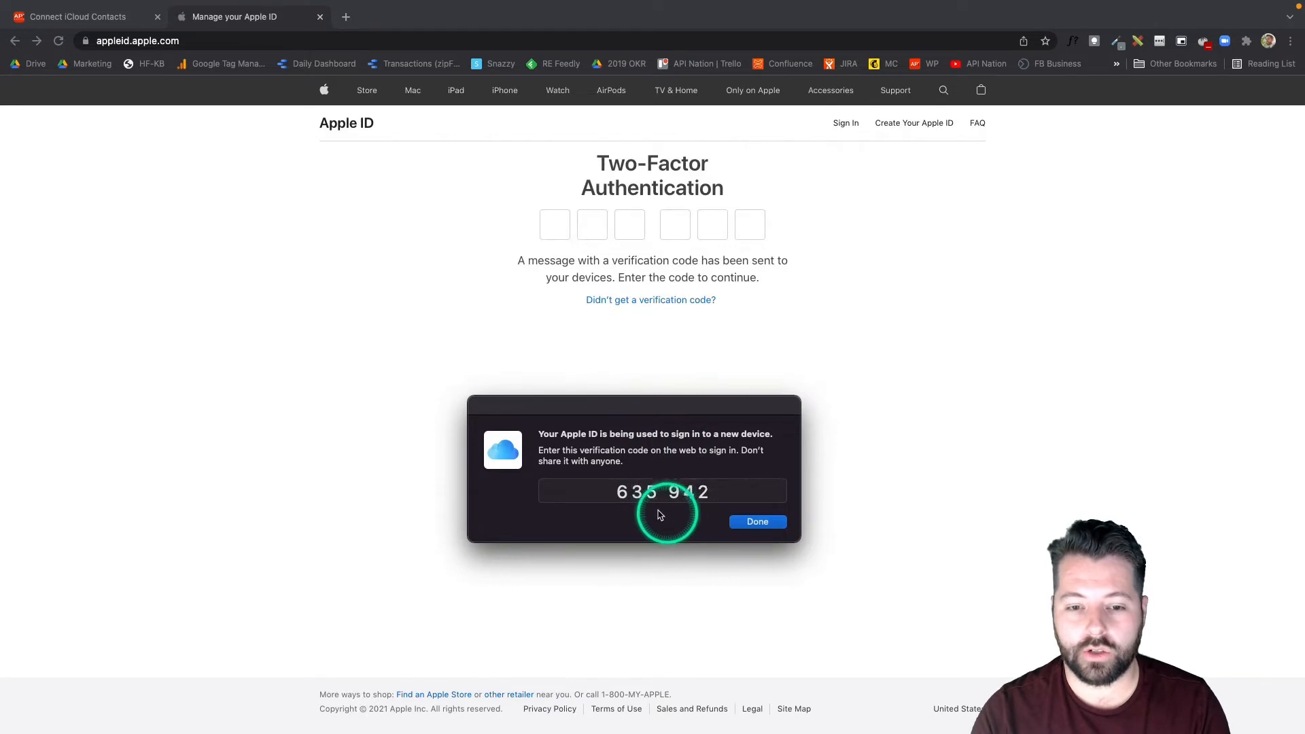
pyautogui.click(562, 226)
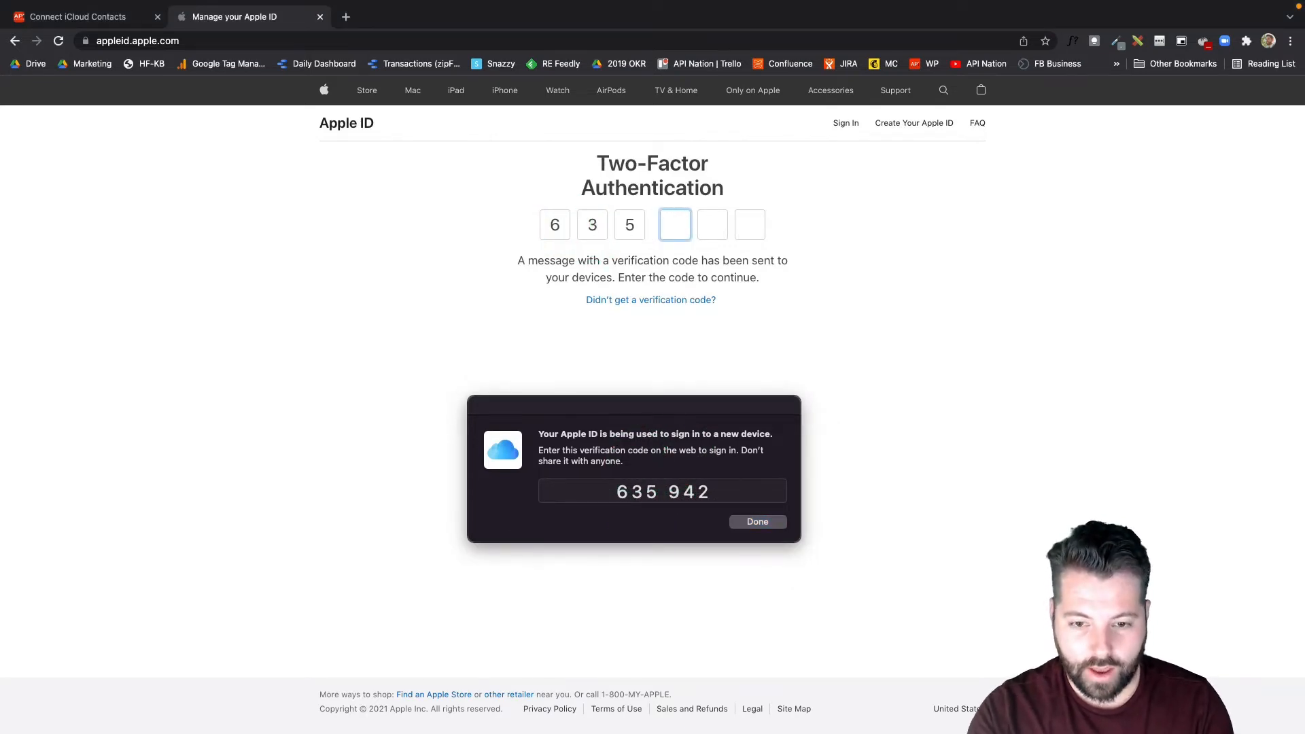
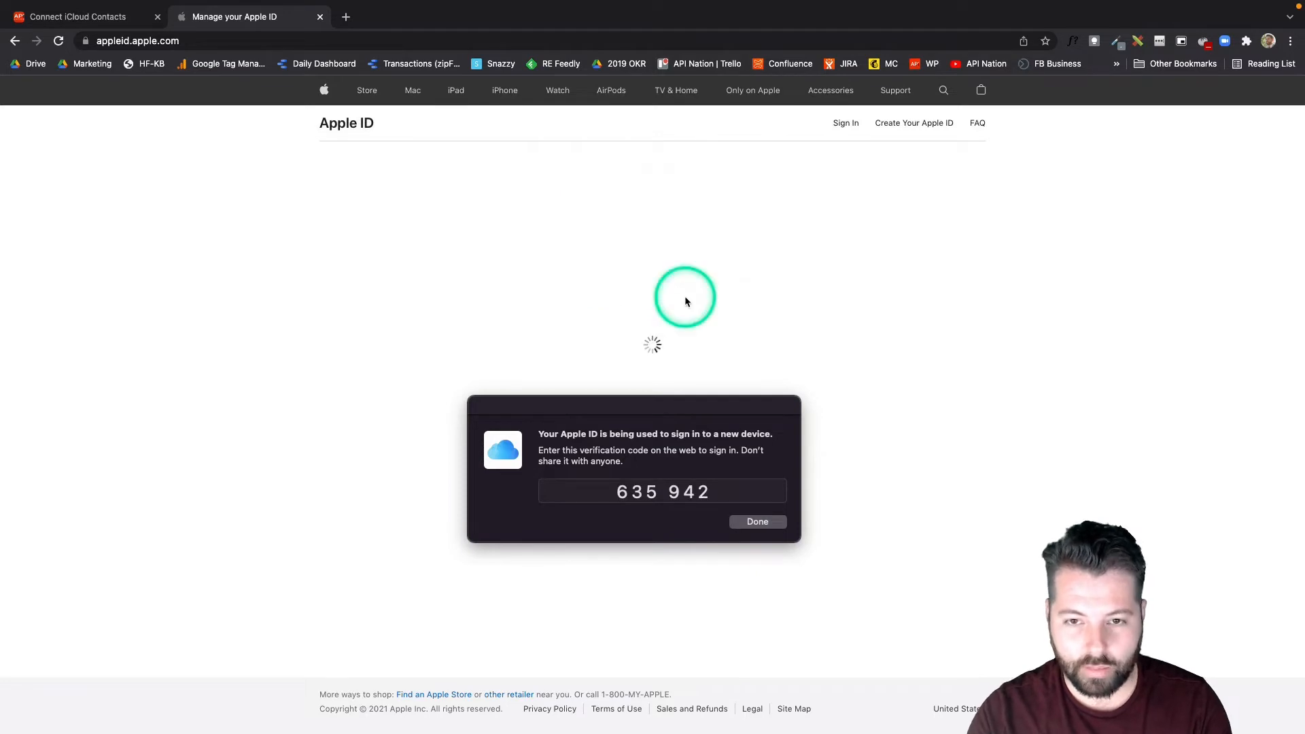
pyautogui.click(757, 521)
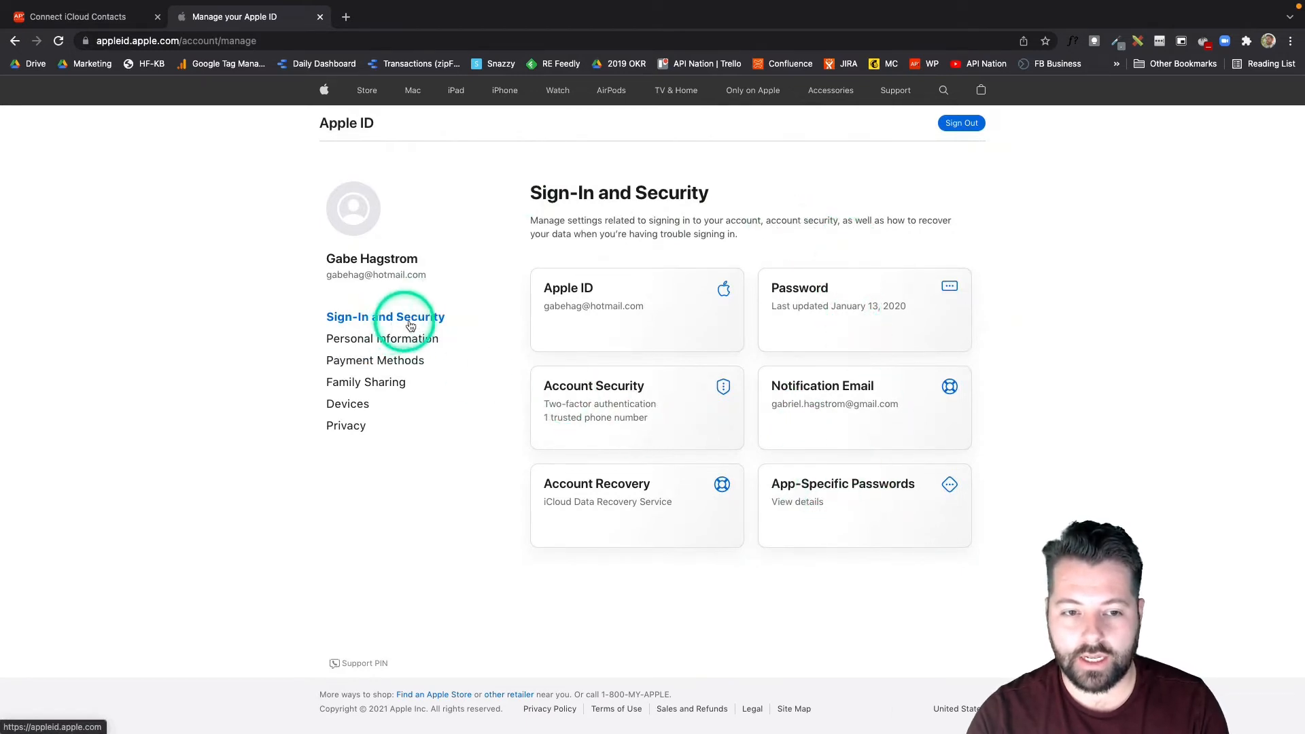
# Generate an app-specific password labelled 'API Nation' and copy the generated password
pyautogui.click(855, 487)
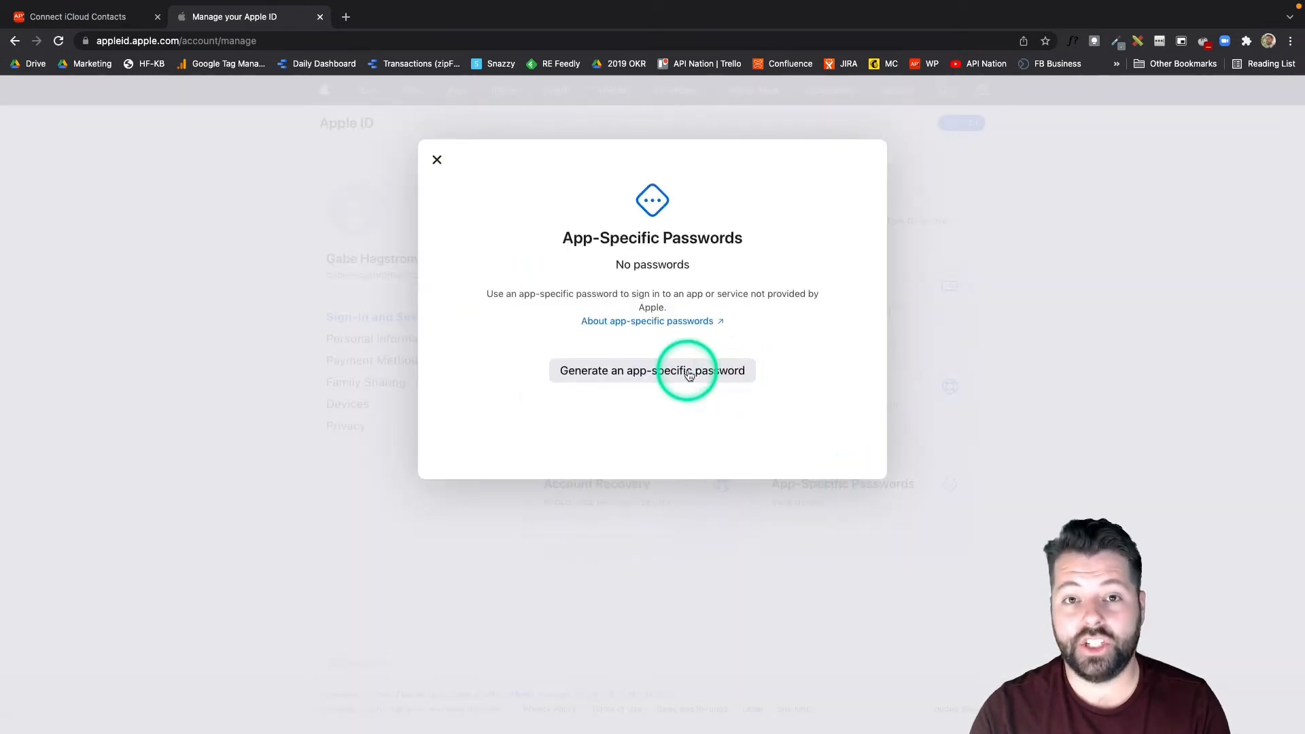
pyautogui.click(689, 375)
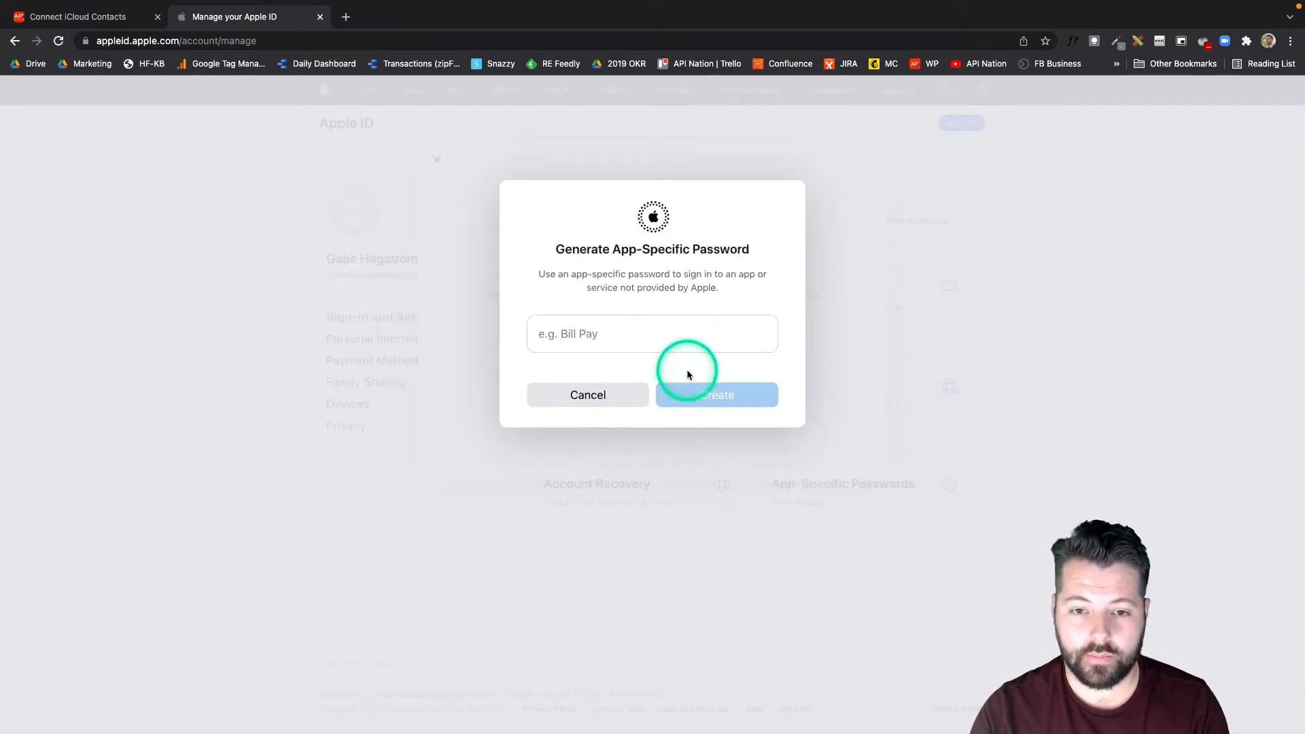
pyautogui.click(627, 338)
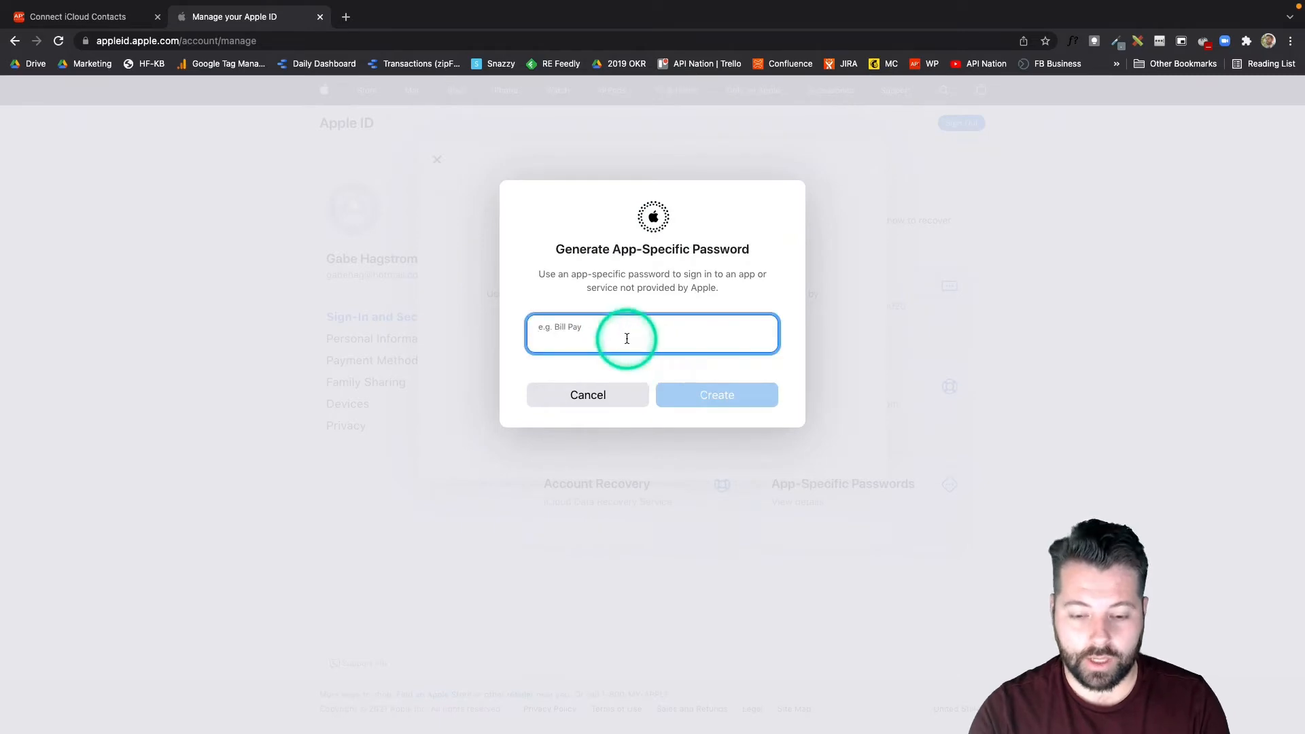
pyautogui.write('A')
pyautogui.press('BackSpace')
pyautogui.write('API Nation')
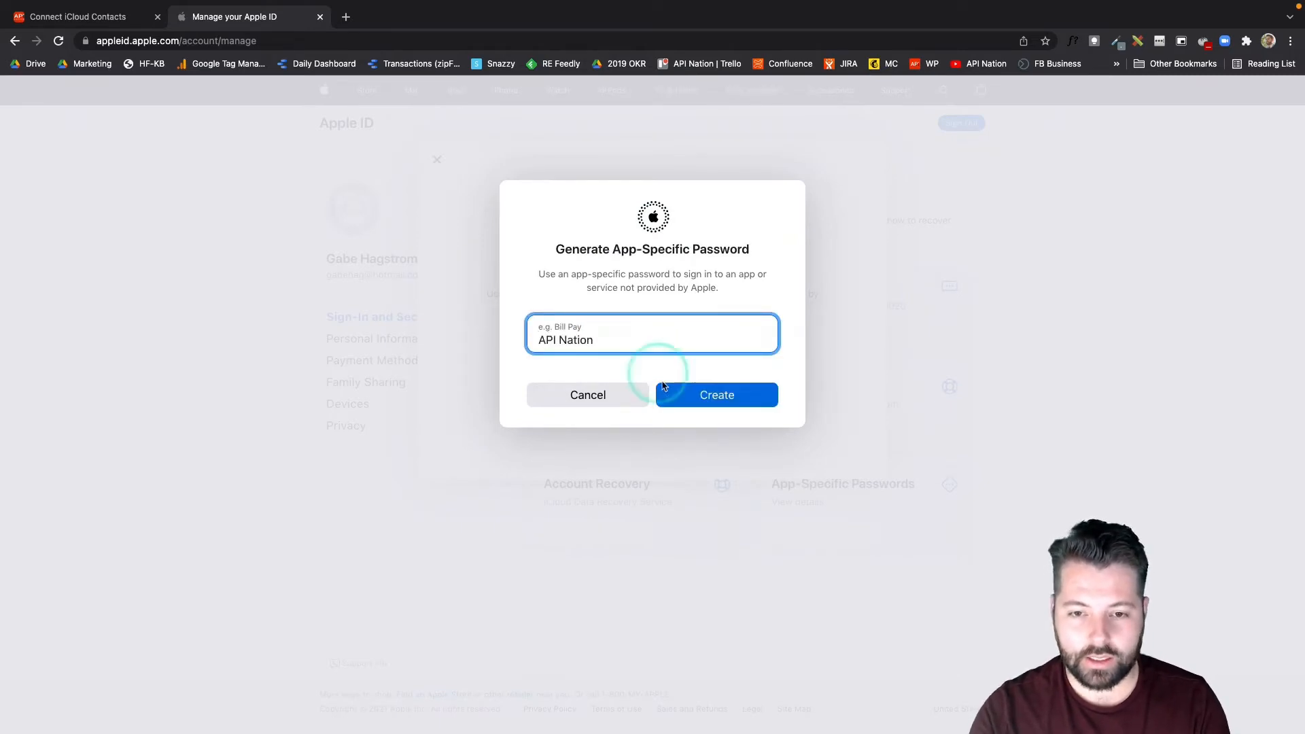
pyautogui.click(676, 389)
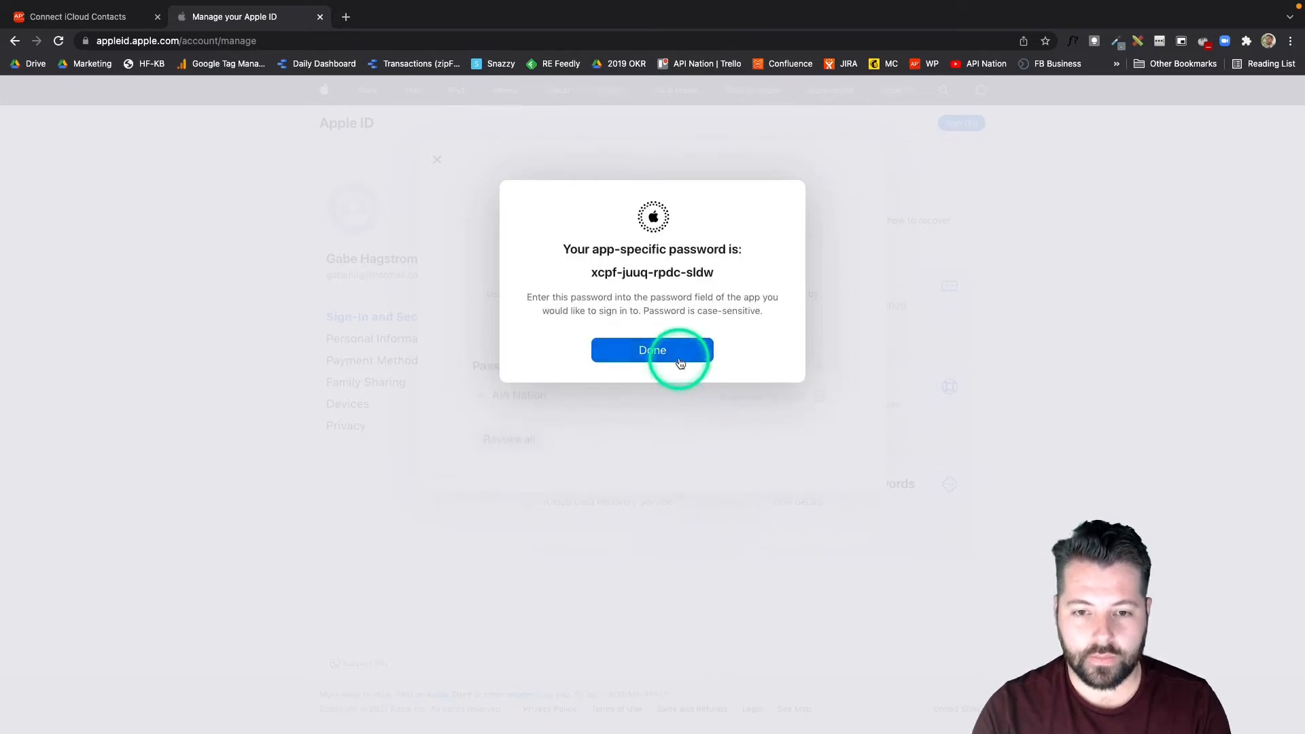
pyautogui.tripleClick(713, 272)
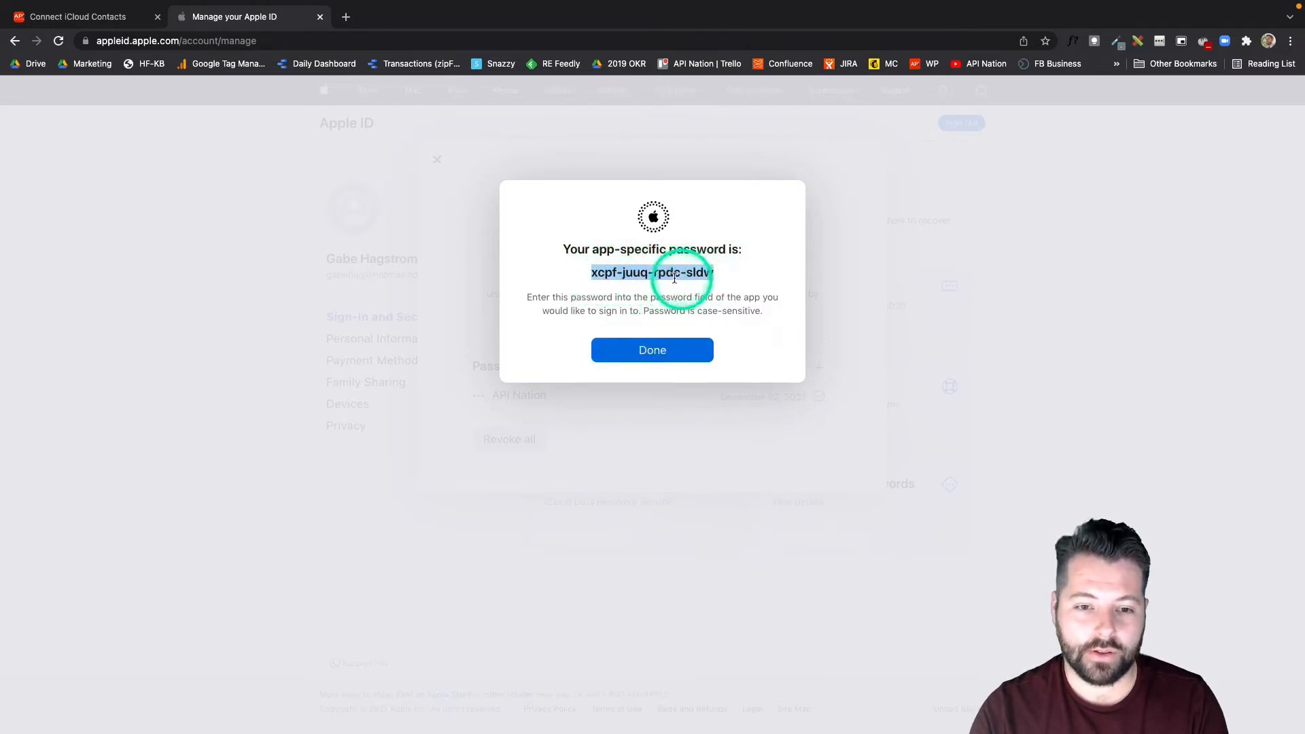
pyautogui.click(659, 352)
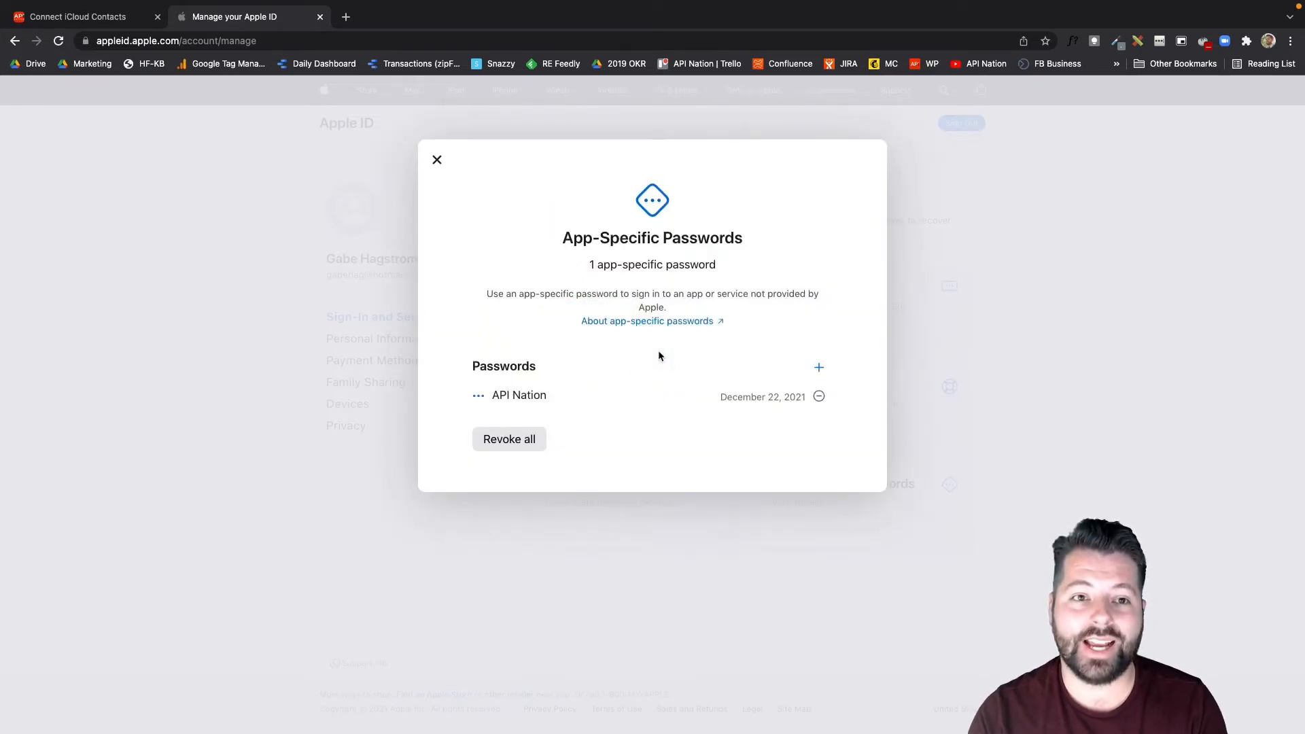
pyautogui.click(679, 422)
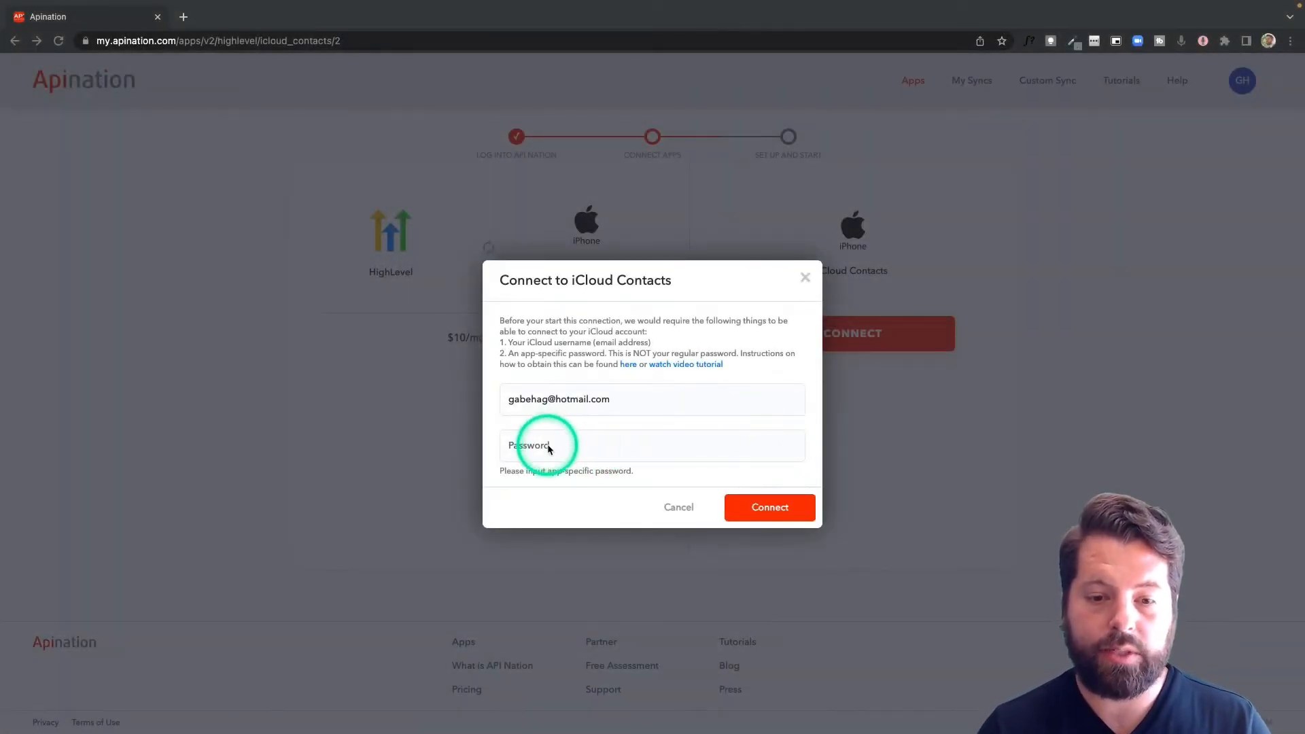
# Connect iCloud Contacts with the app-specific password, leave Sync all contacts off, and subscribe at $10/month
pyautogui.click(548, 447)
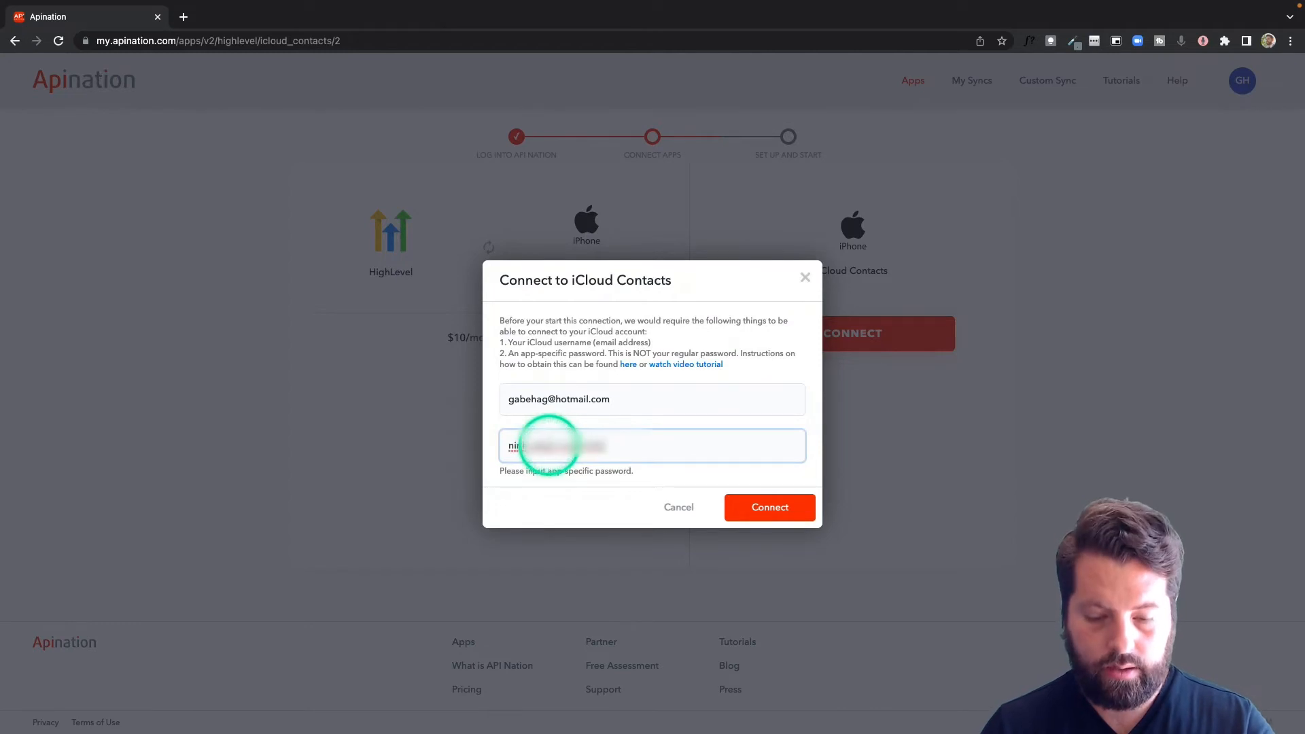
pyautogui.click(751, 497)
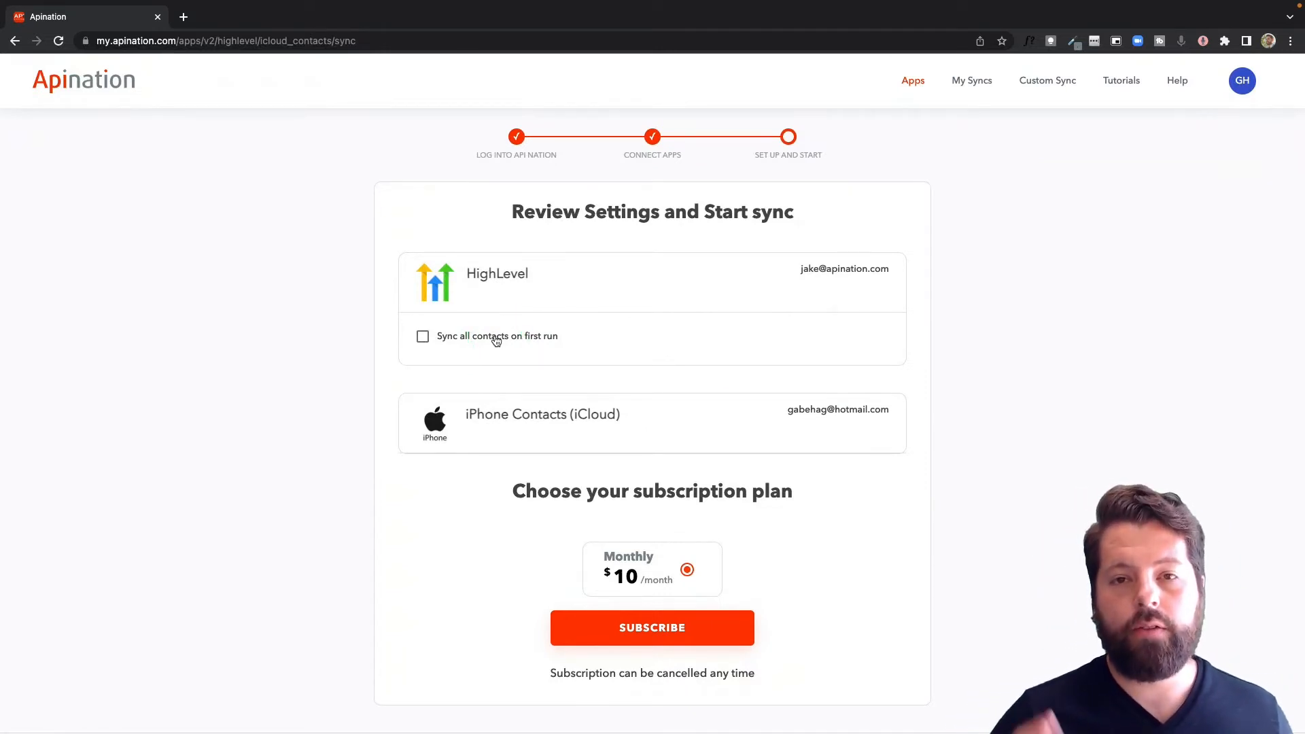
pyautogui.click(458, 341)
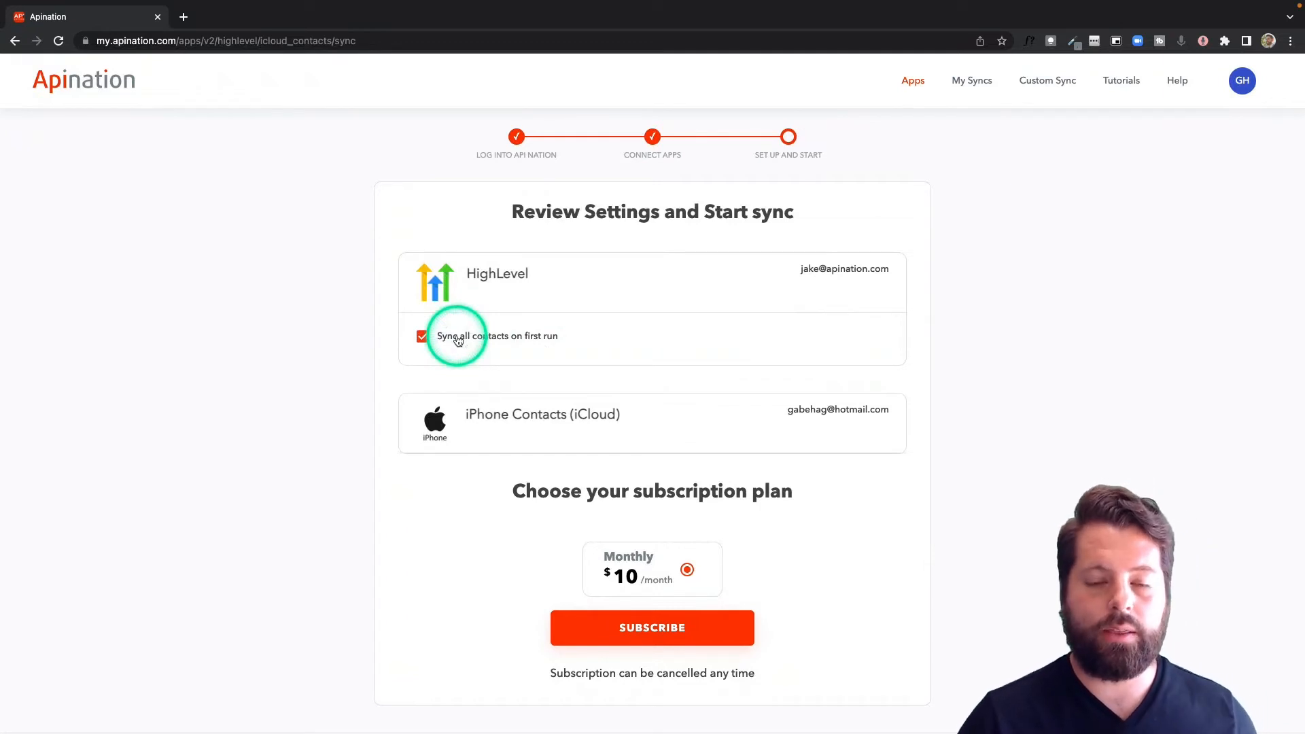
pyautogui.click(458, 341)
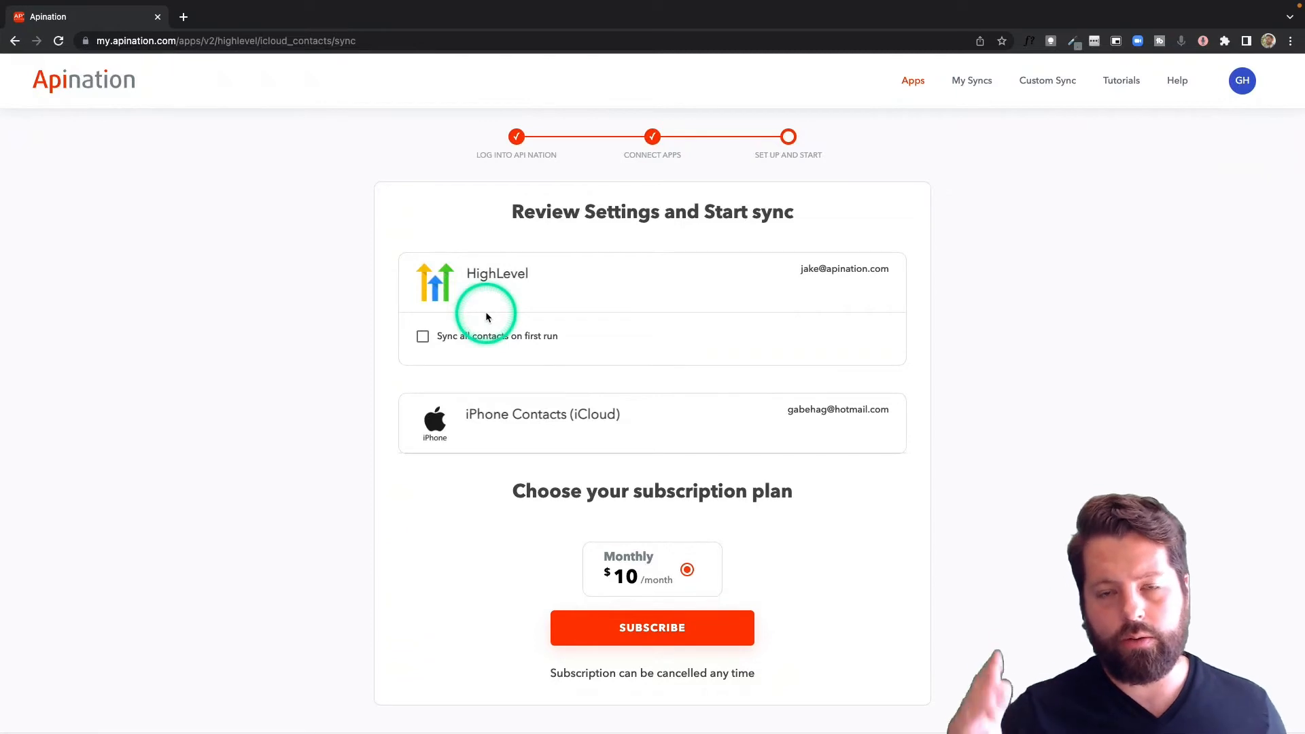
pyautogui.click(658, 628)
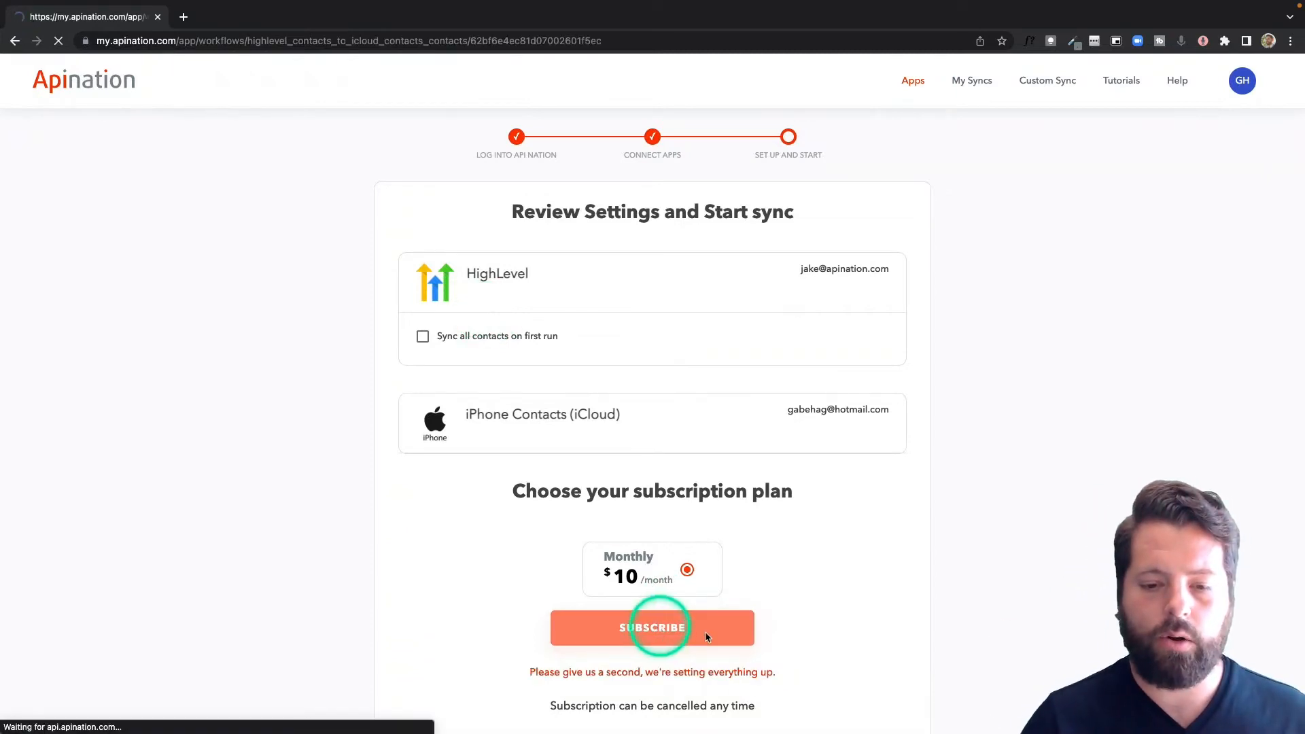
# Map HighLevel's Date of Birth into the iCloud Birthday field
pyautogui.scroll(-4, 764, 650)
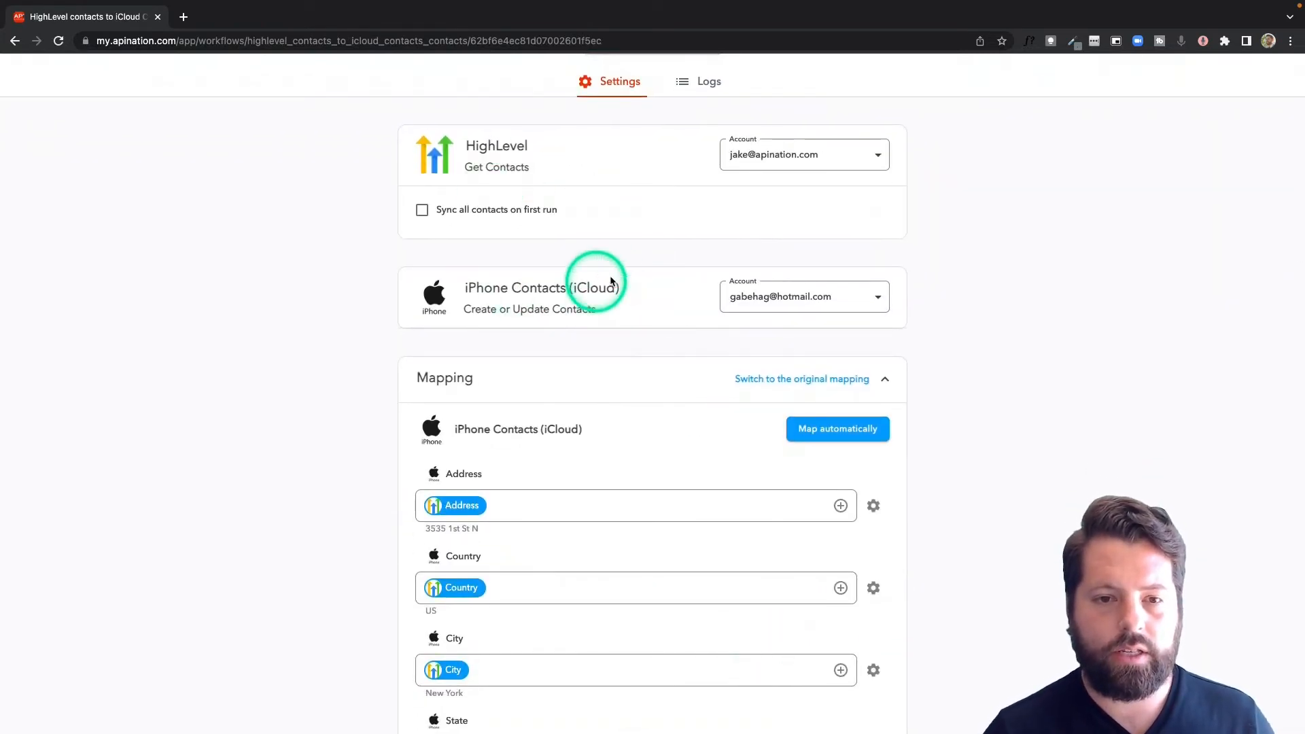
pyautogui.scroll(-1, 614, 279)
pyautogui.scroll(-3, 614, 278)
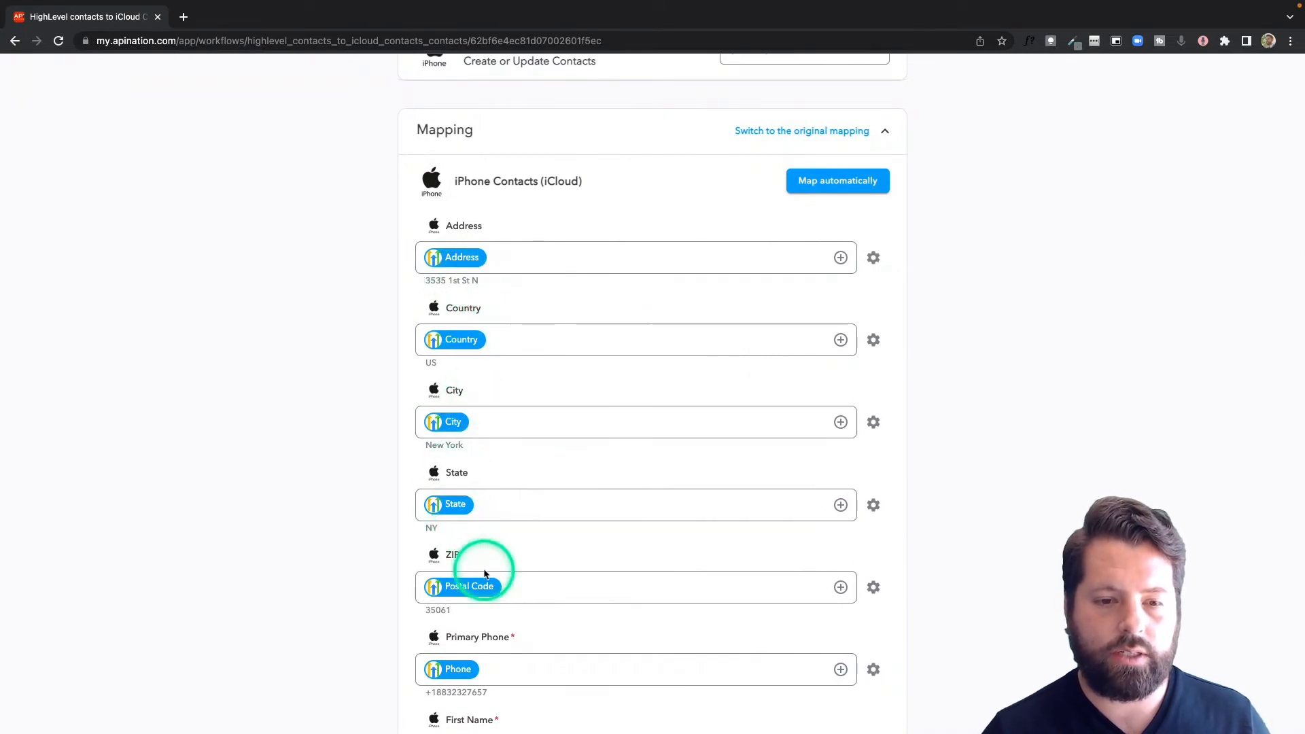
pyautogui.scroll(-2, 481, 574)
pyautogui.scroll(-5, 484, 573)
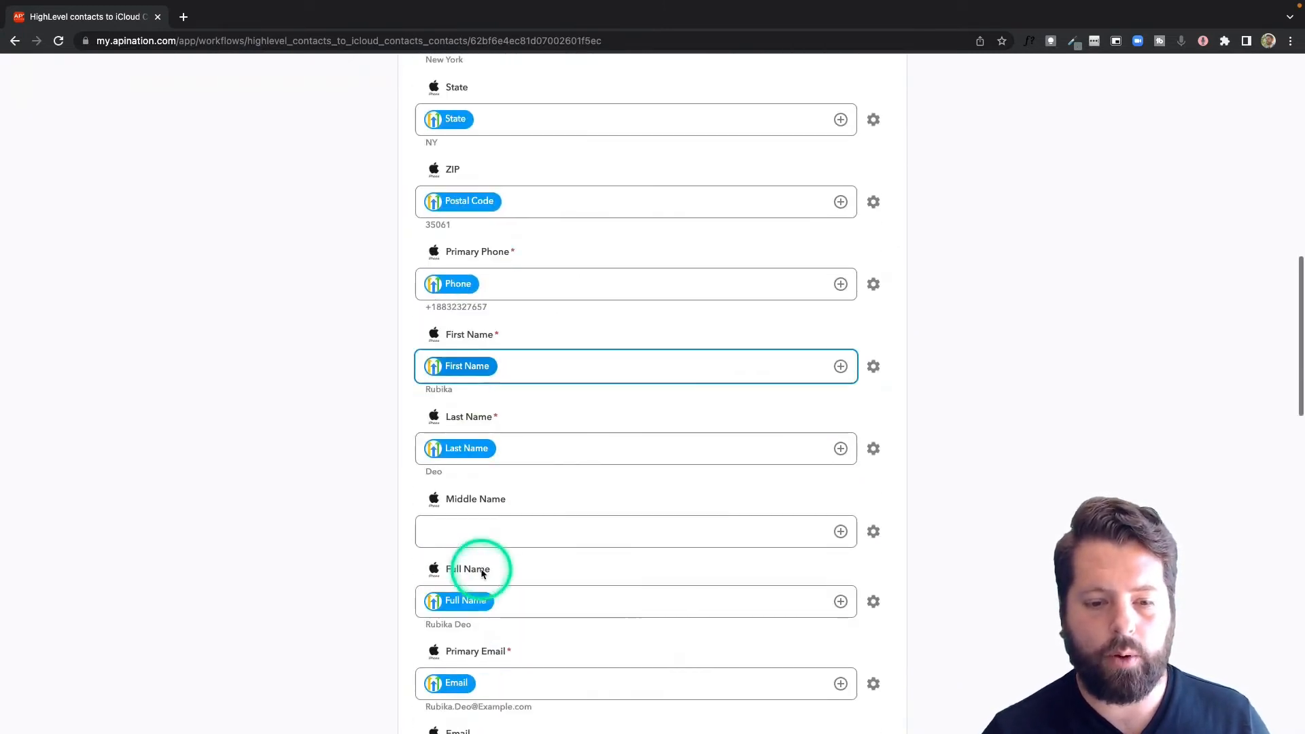
pyautogui.scroll(-5, 482, 570)
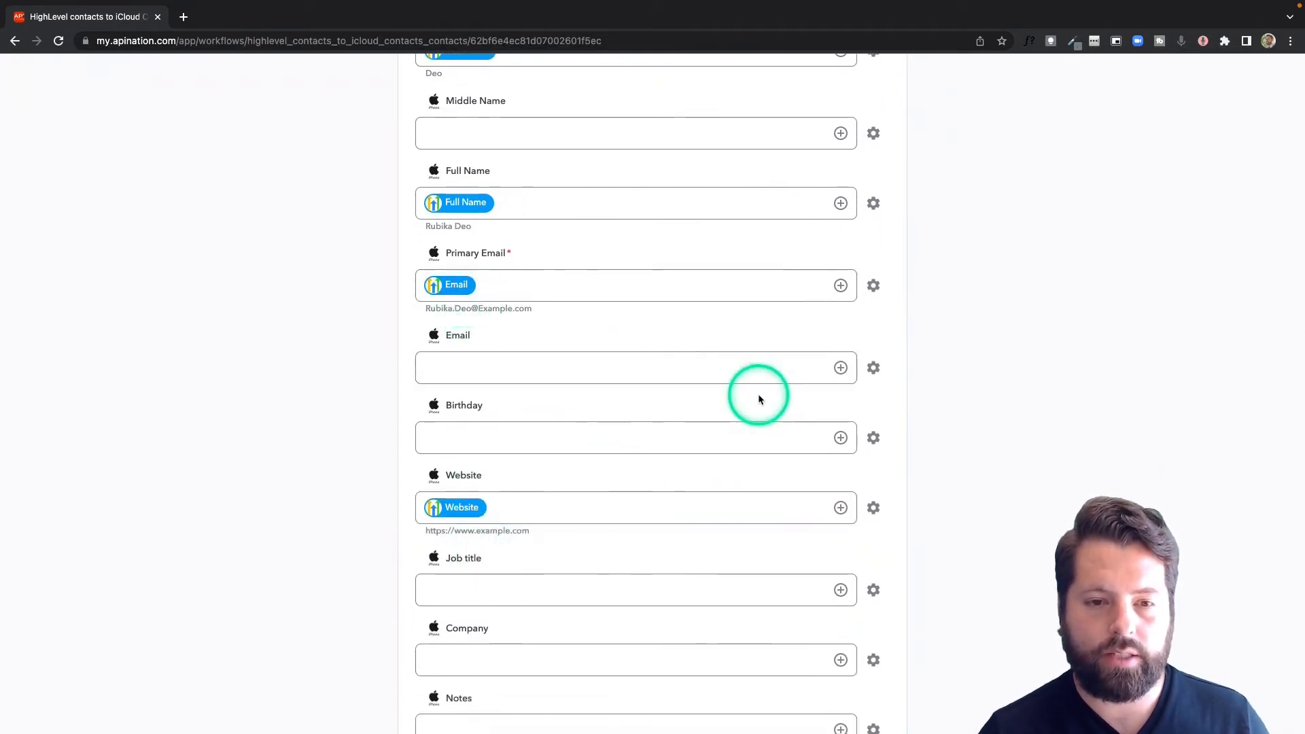
pyautogui.scroll(-1, 748, 489)
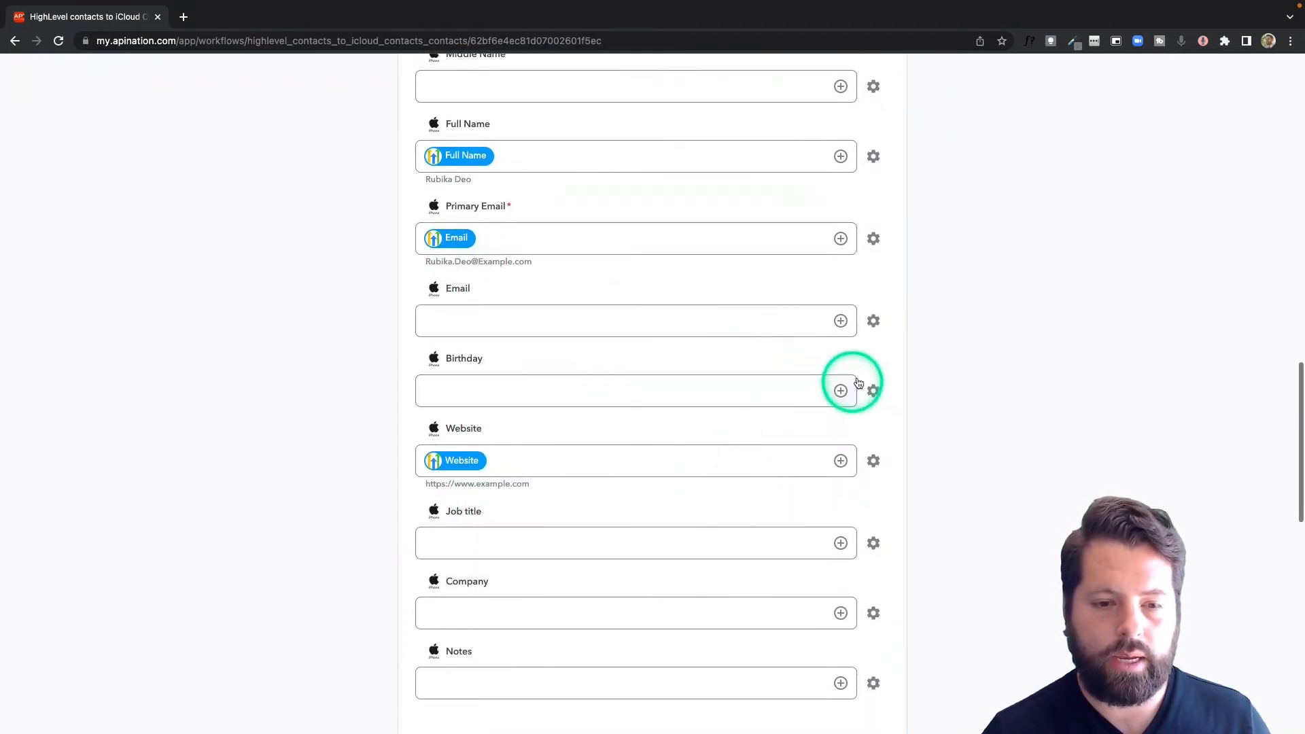
pyautogui.click(841, 392)
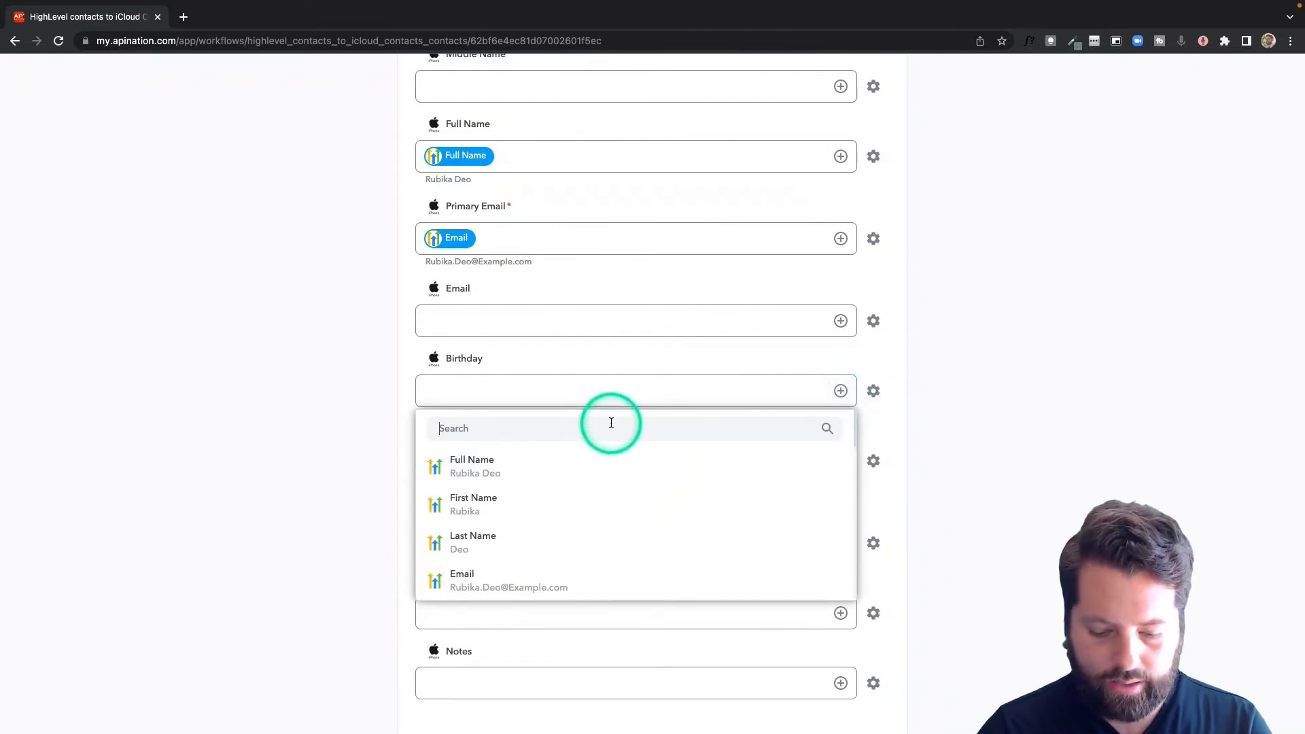
pyautogui.write('b')
pyautogui.click(594, 497)
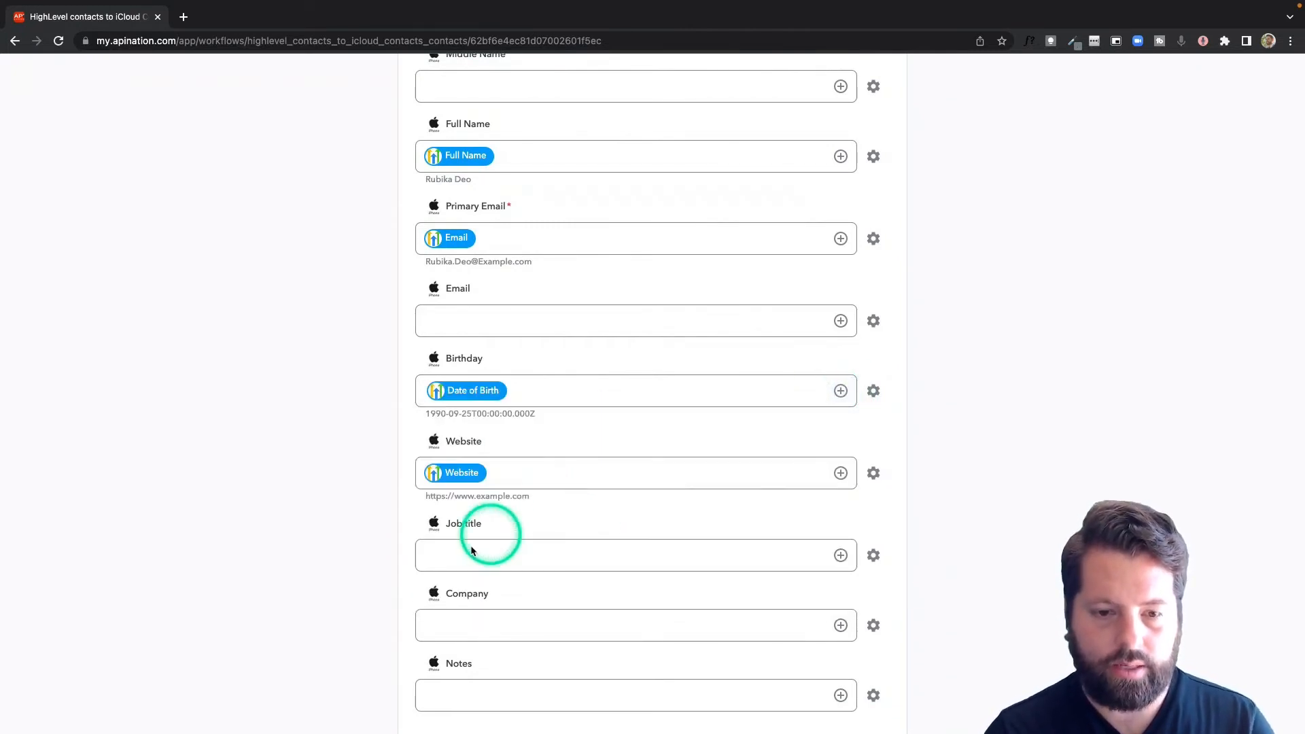
# Map HighLevel's Tags into the iCloud Notes field
pyautogui.scroll(-5, 472, 550)
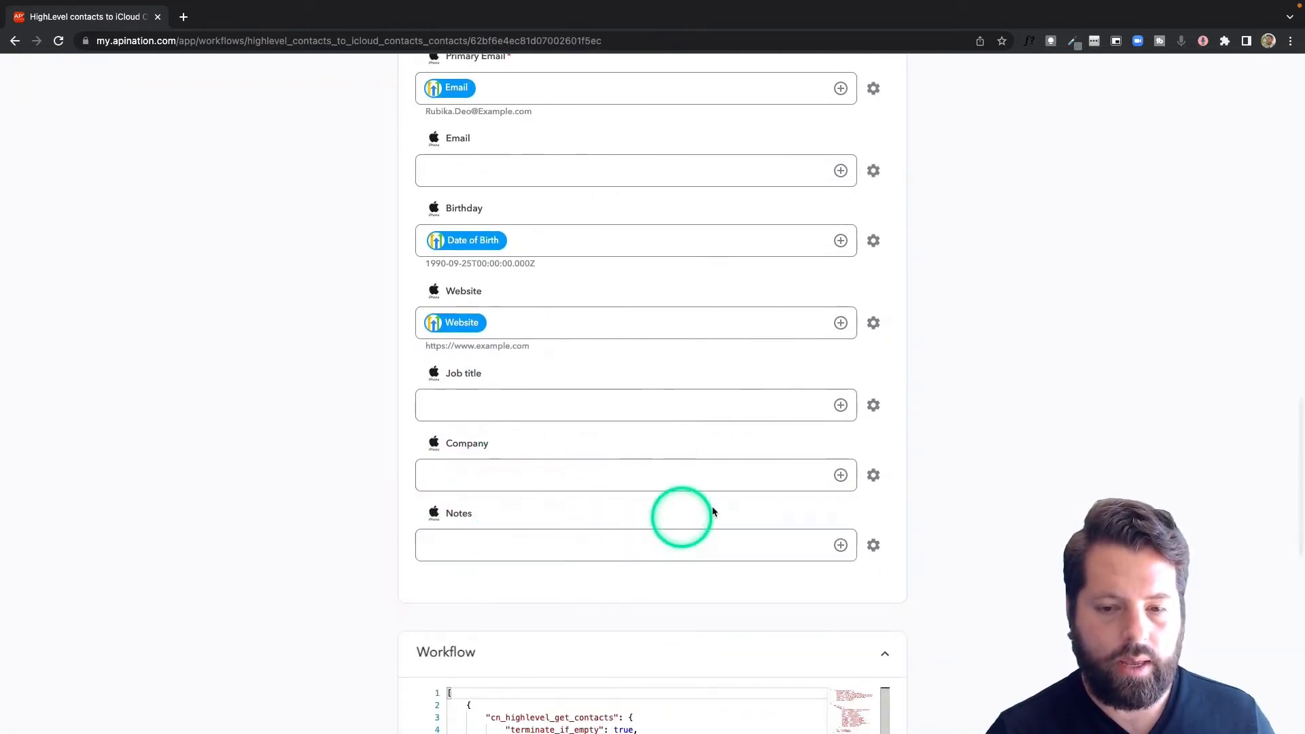
pyautogui.click(841, 545)
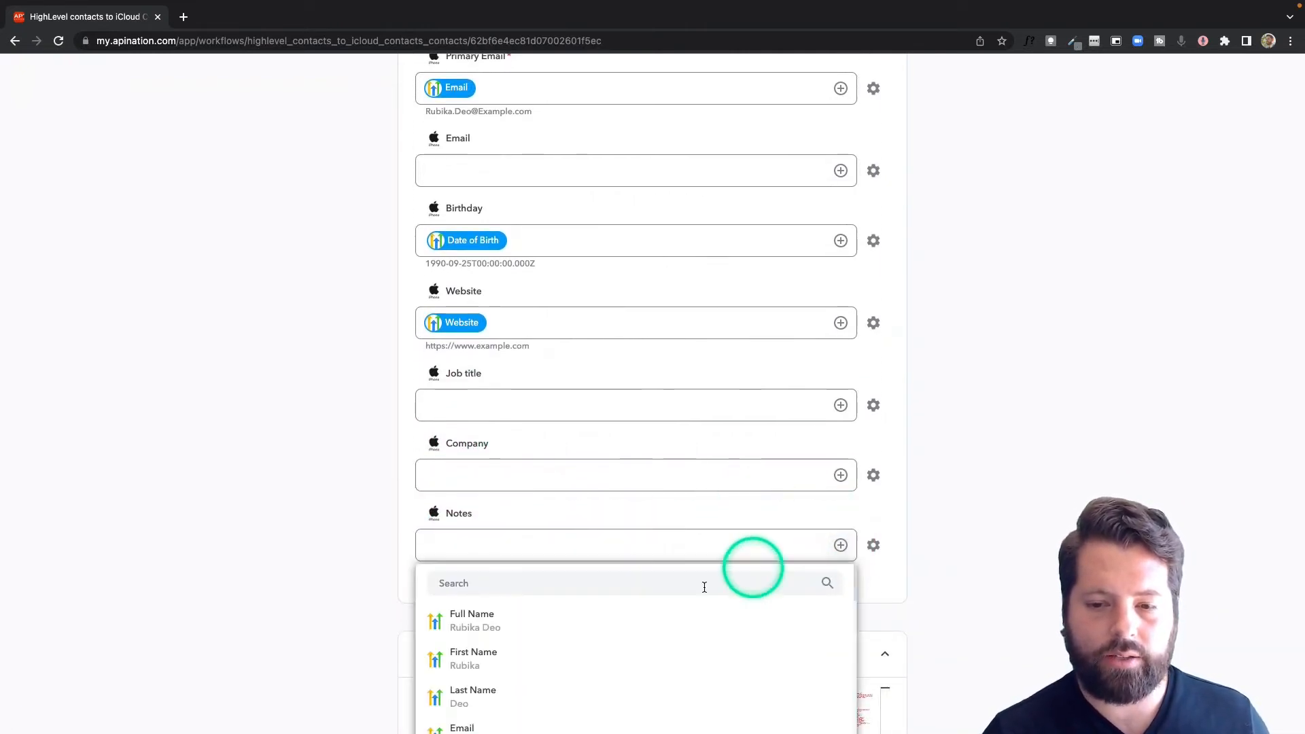
pyautogui.click(685, 586)
pyautogui.write('tag')
pyautogui.click(633, 621)
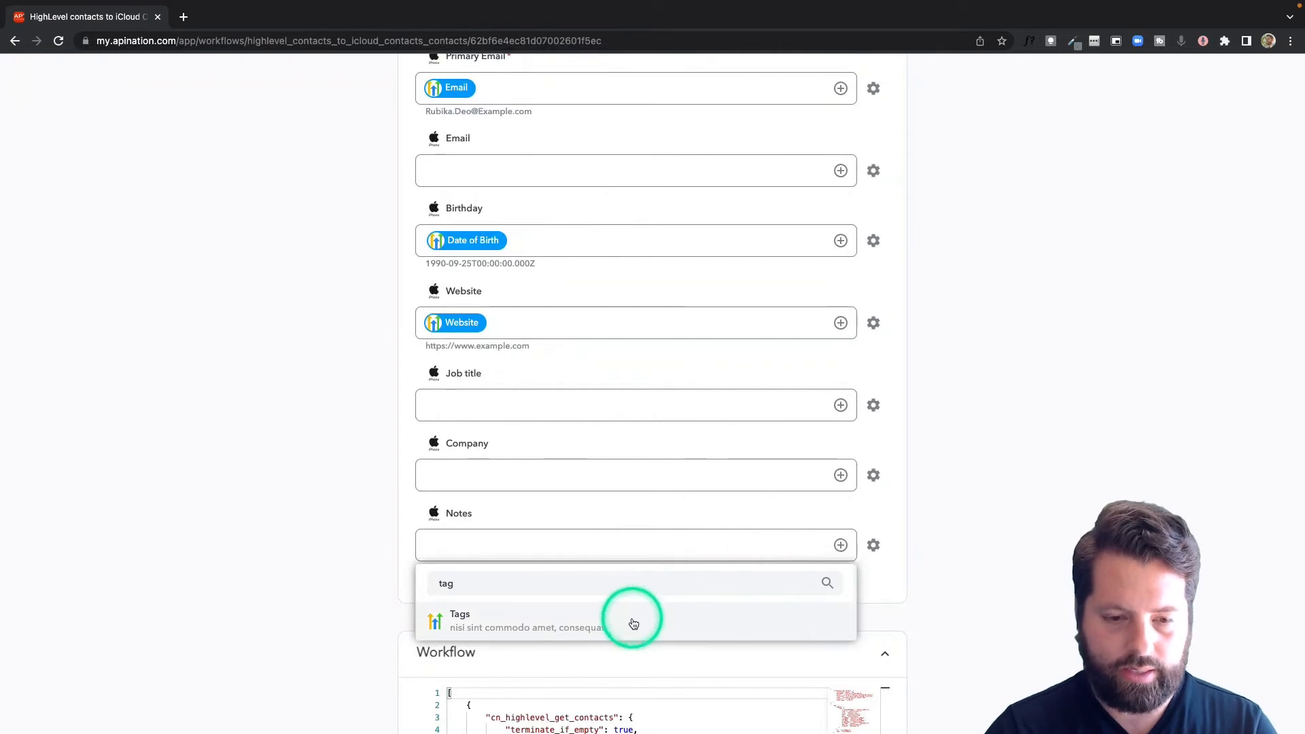
pyautogui.scroll(15, 379, 583)
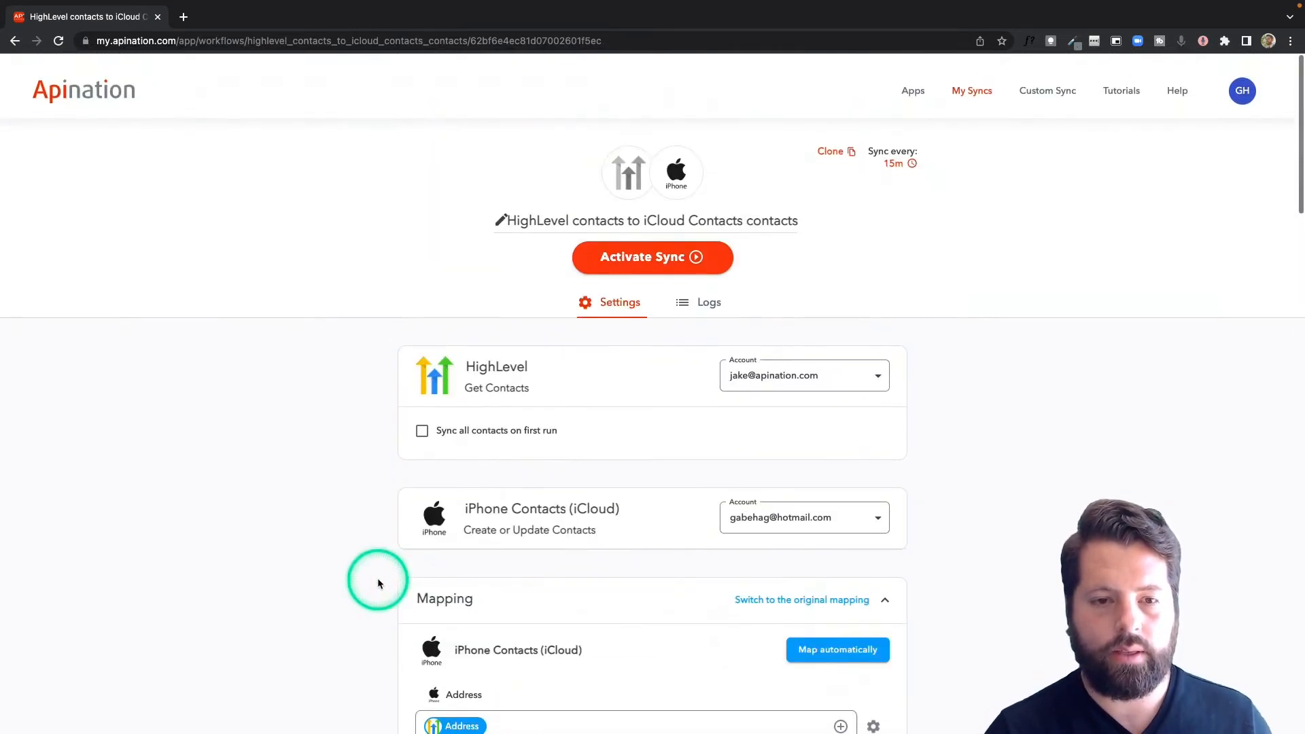
# Activate the HighLevel-to-iCloud contacts sync, then go to the HighLevel app page
pyautogui.click(651, 250)
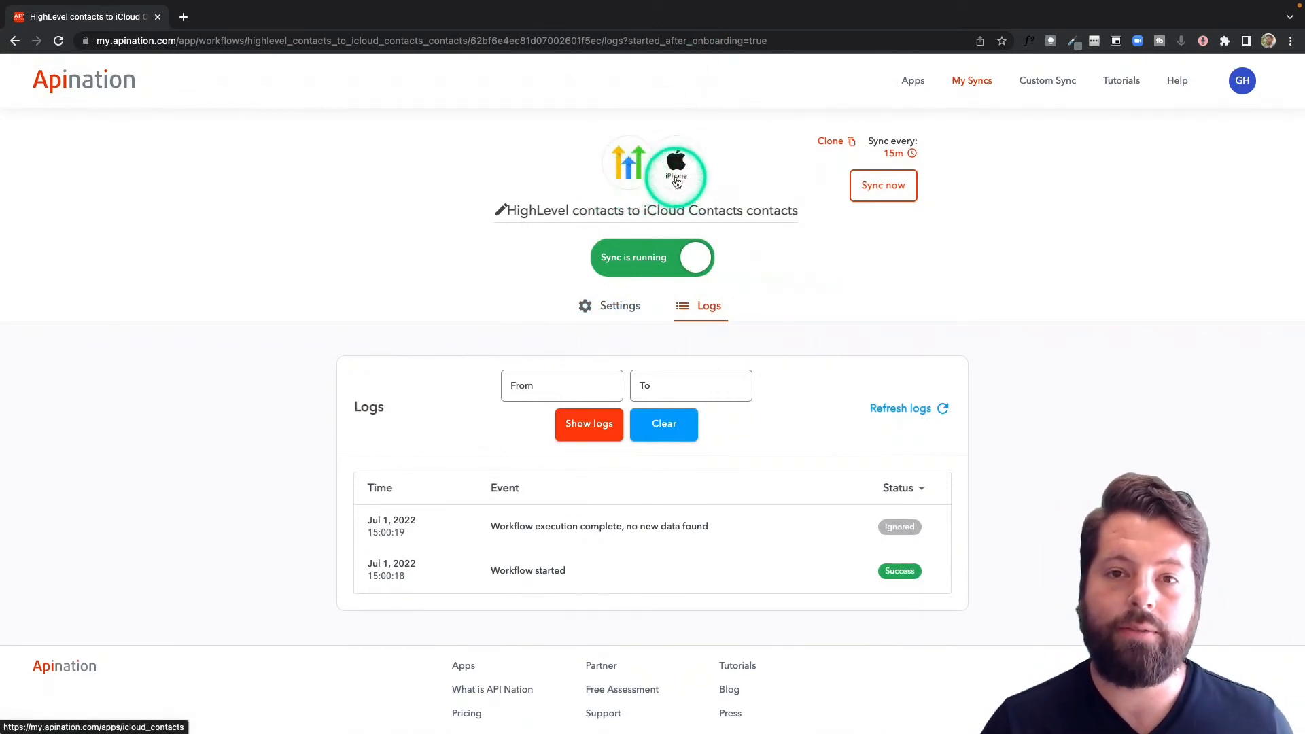
pyautogui.click(637, 173)
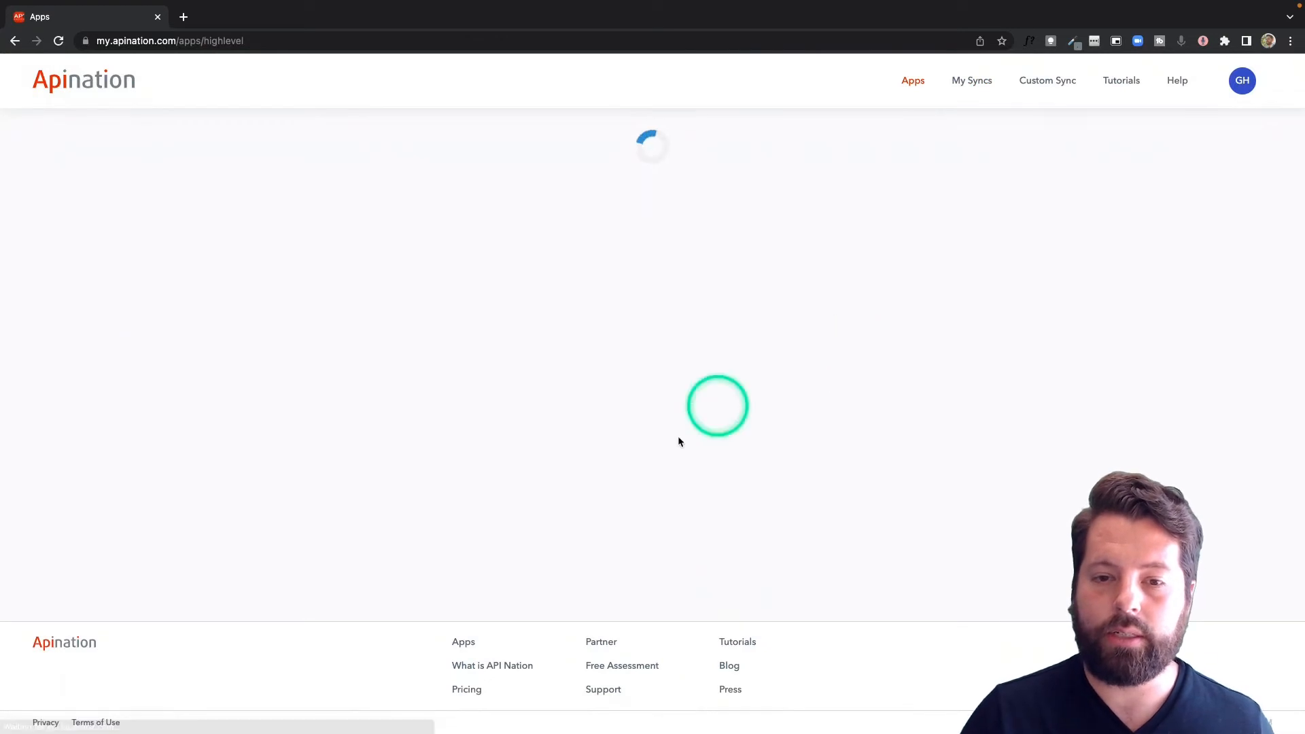
# Choose iPhone Contacts (iCloud), activate the iCloud-to-HighLevel sync, and reuse both existing account connections
pyautogui.scroll(-6, 713, 496)
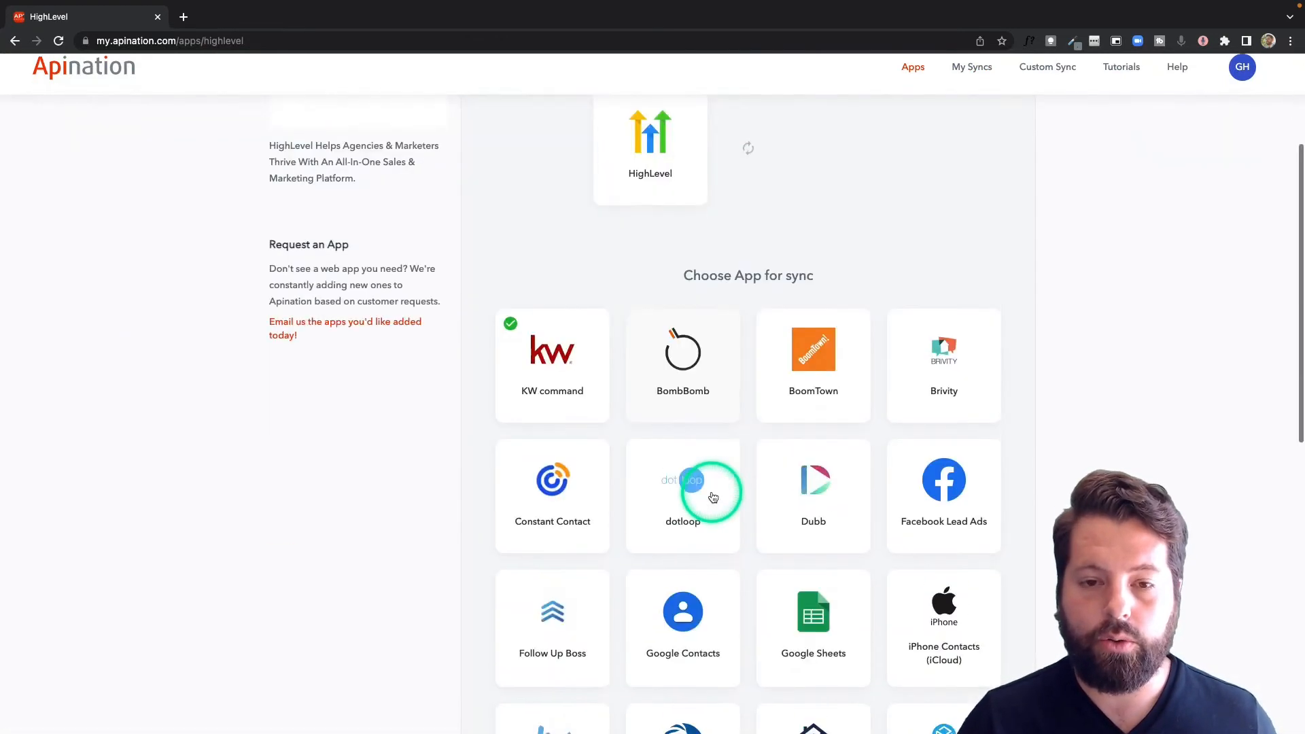
pyautogui.click(946, 395)
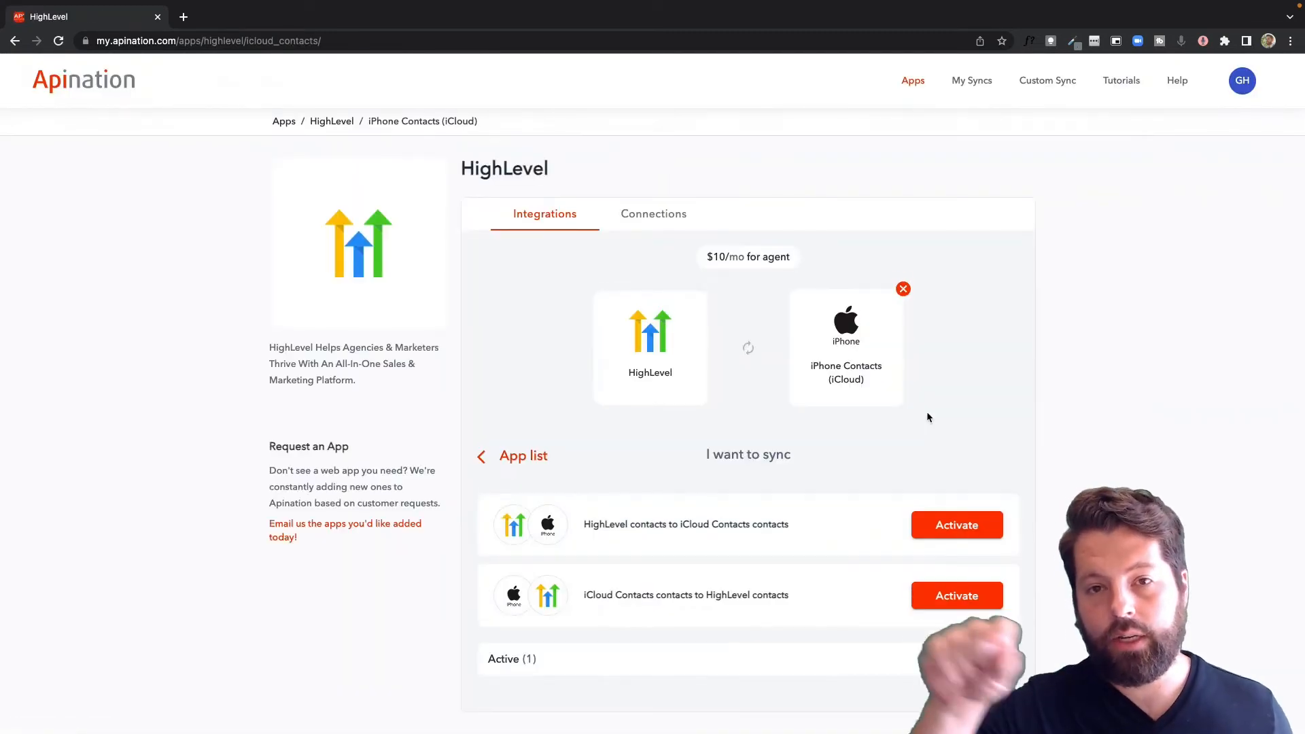
pyautogui.click(955, 597)
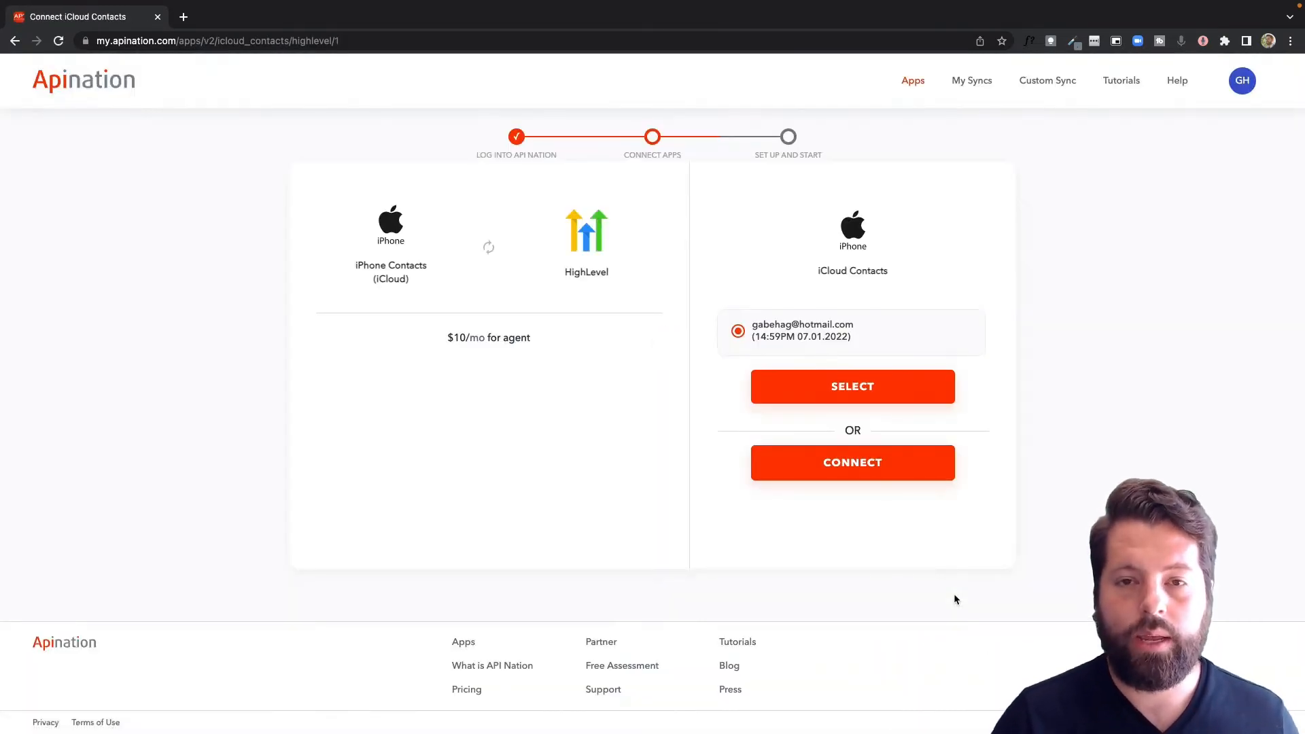
pyautogui.click(876, 386)
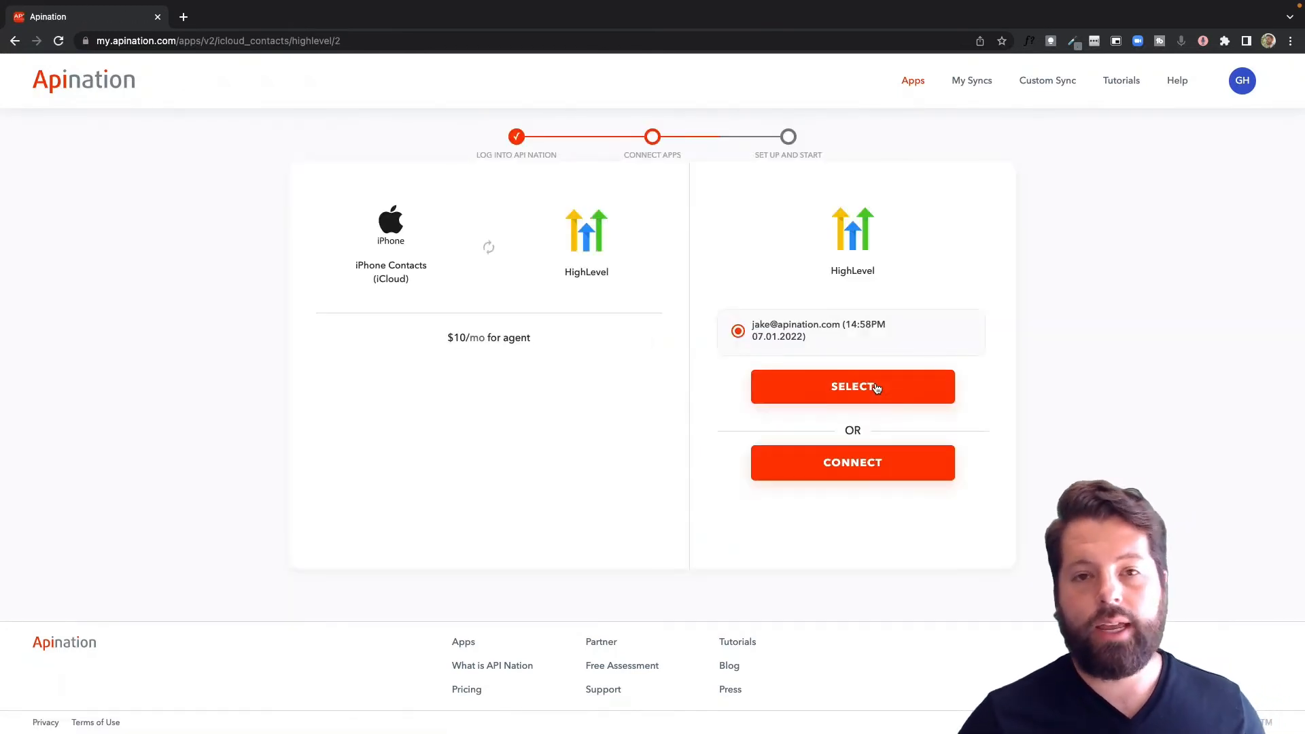
pyautogui.click(876, 388)
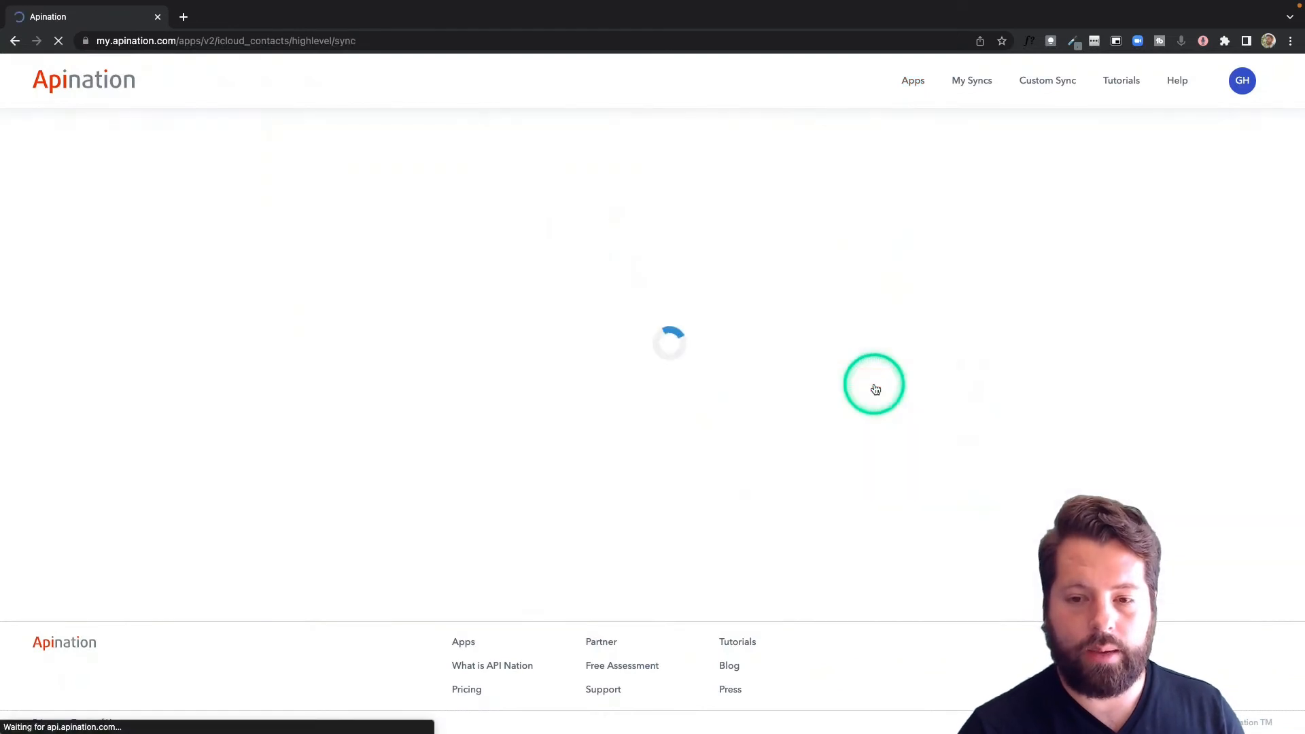
# Enable 'Do not overwrite information in HighLevel fields' and subscribe on the $10 monthly plan
pyautogui.scroll(-2, 576, 406)
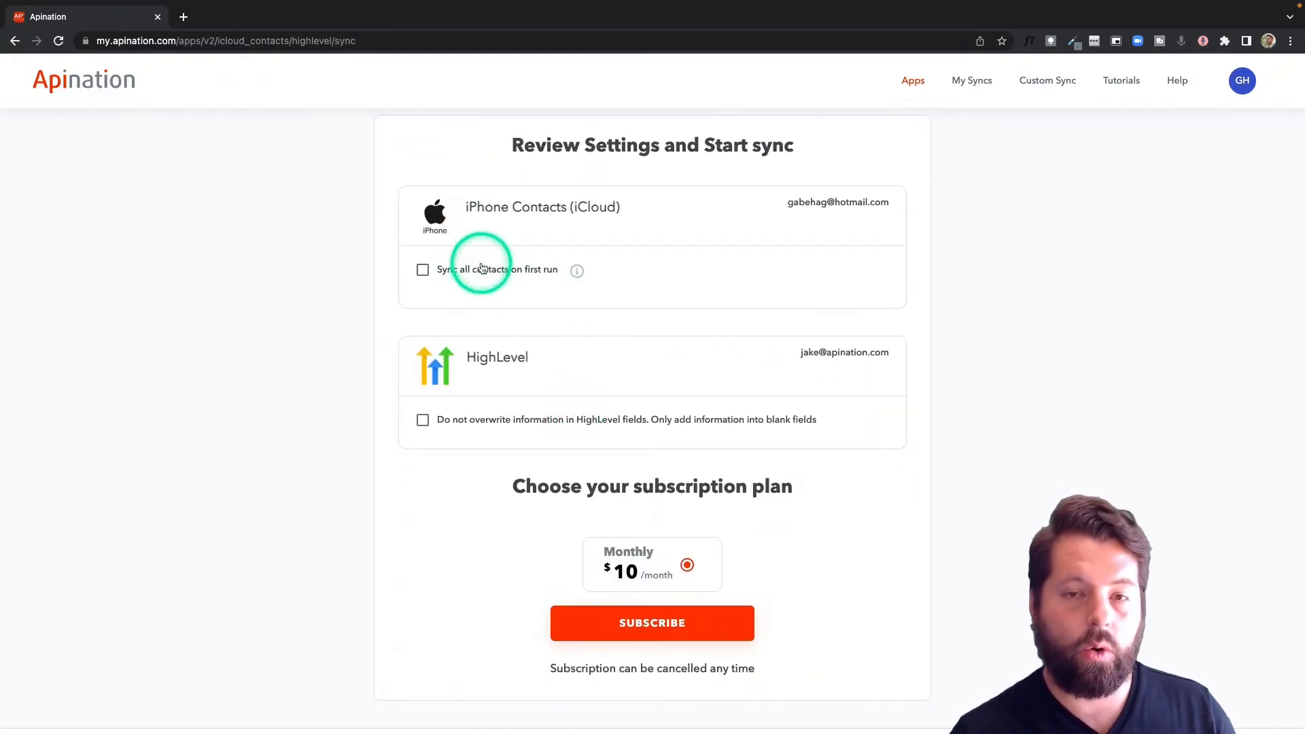
pyautogui.scroll(1, 517, 380)
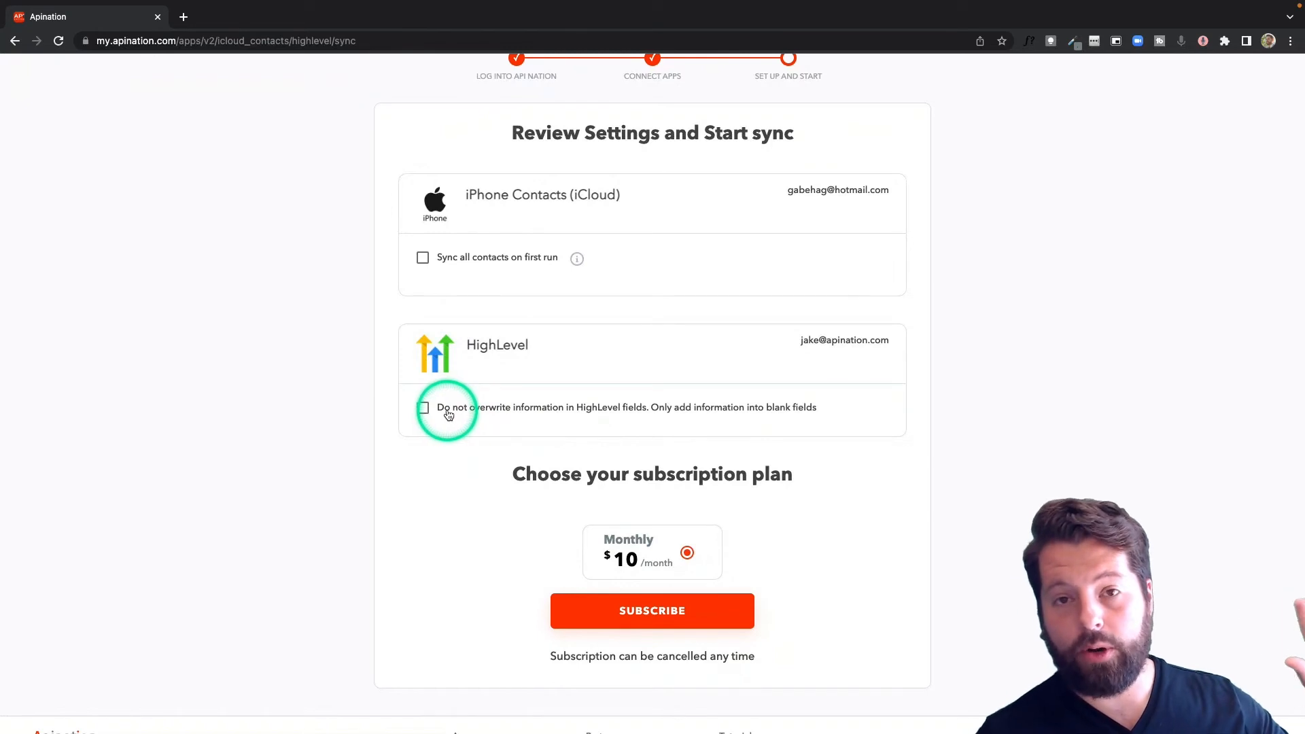
pyautogui.click(425, 411)
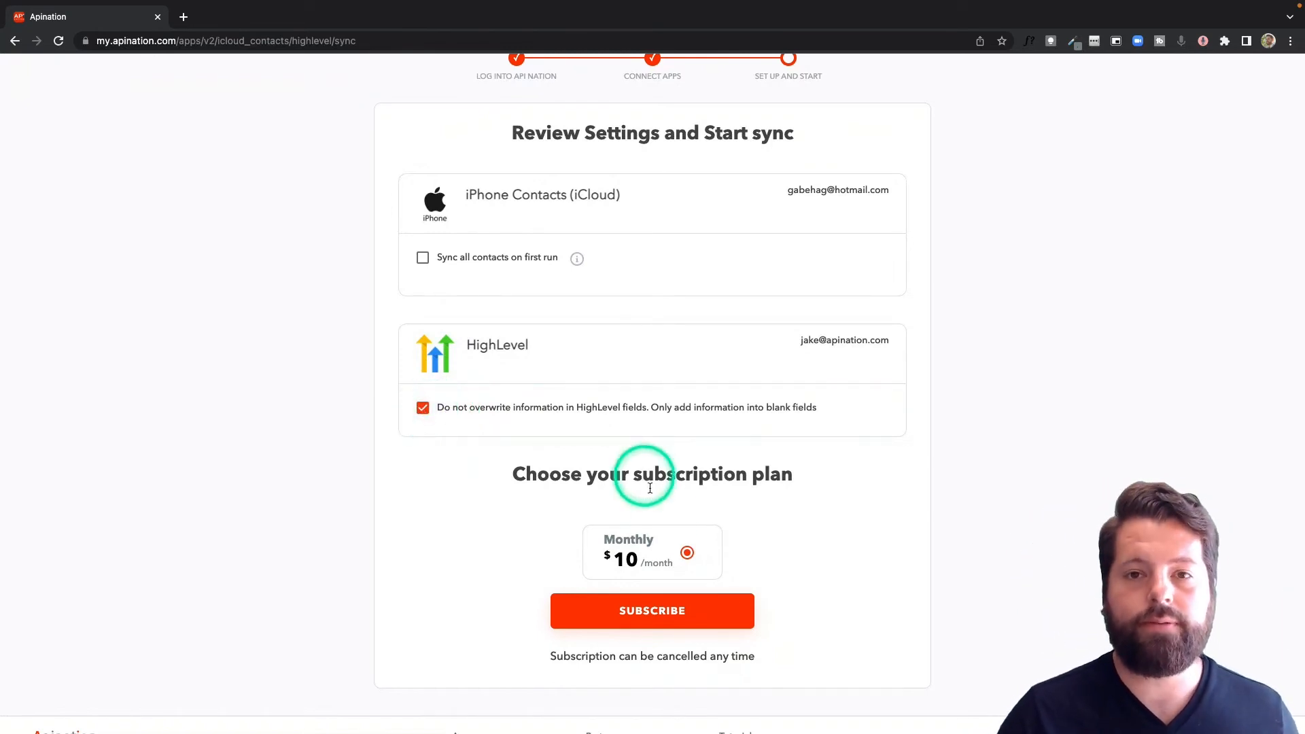
pyautogui.click(730, 610)
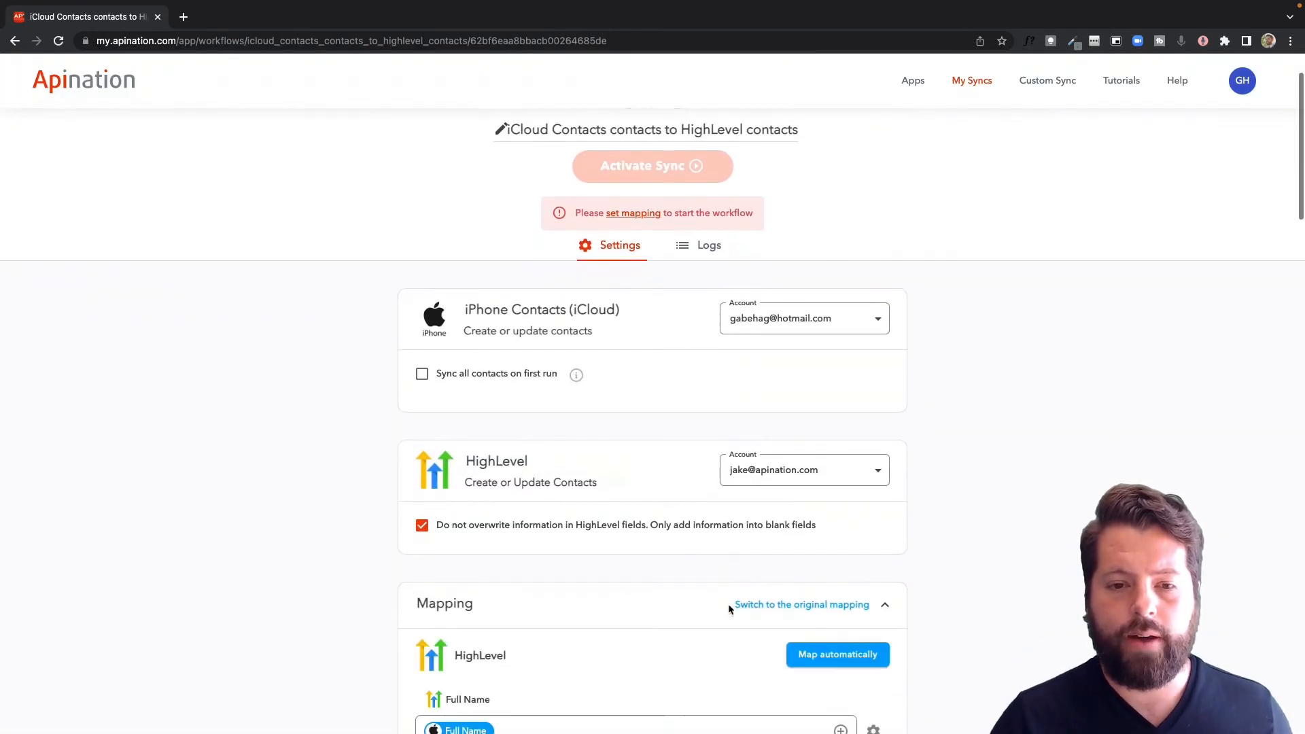
# Map the iCloud Birthday field into HighLevel's Date of Birth field
pyautogui.scroll(-5, 728, 603)
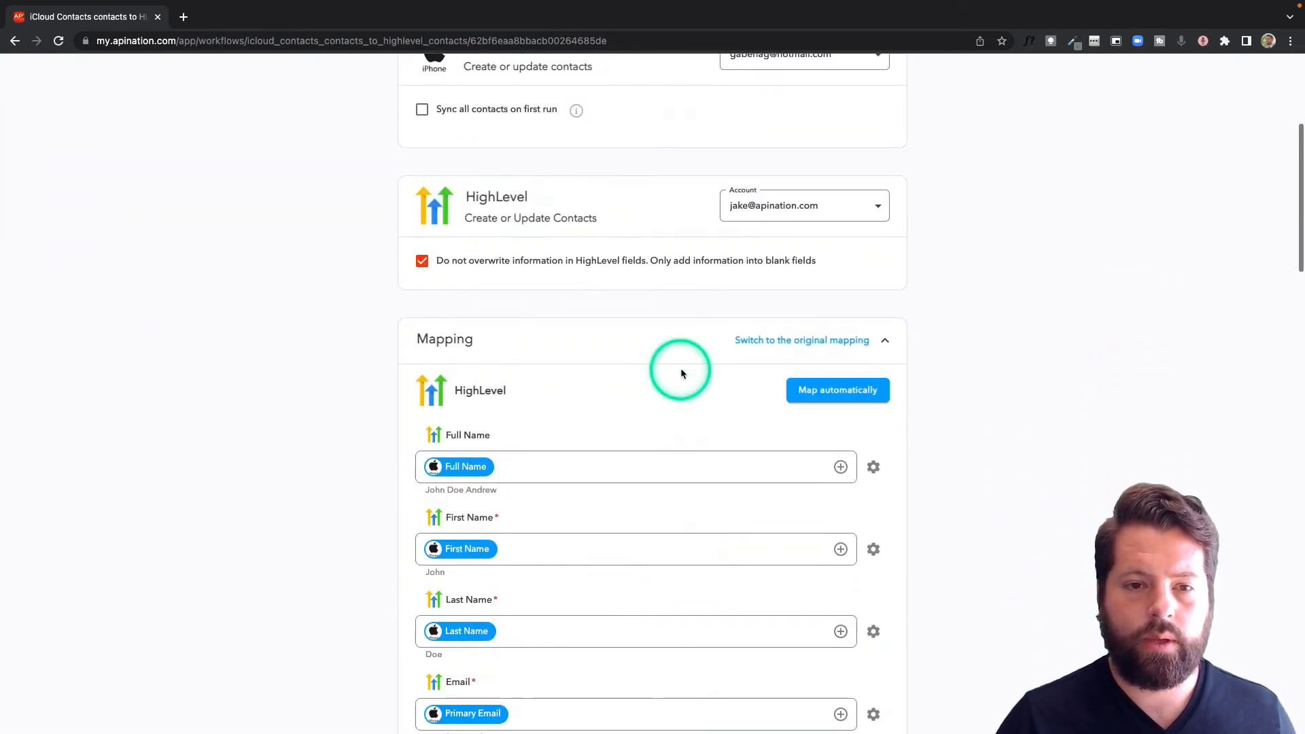
pyautogui.scroll(-6, 679, 369)
pyautogui.scroll(-5, 681, 368)
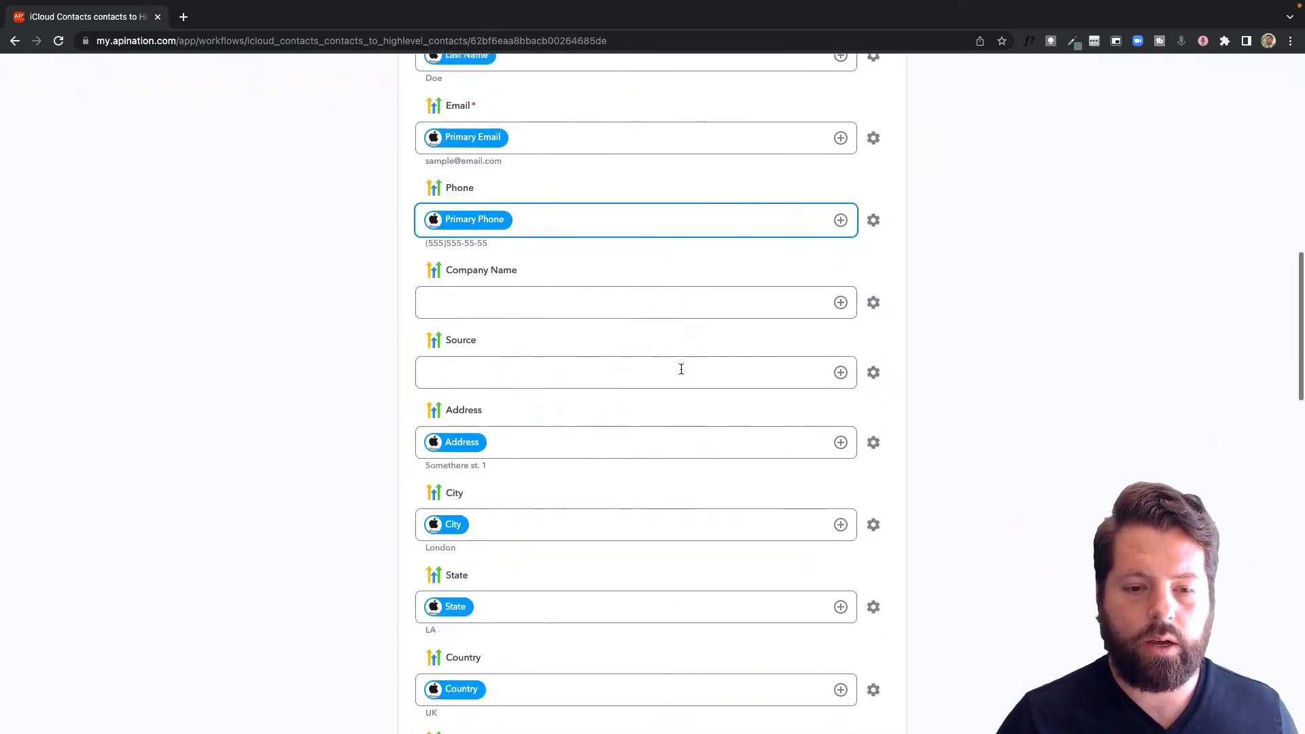
pyautogui.scroll(-5, 680, 368)
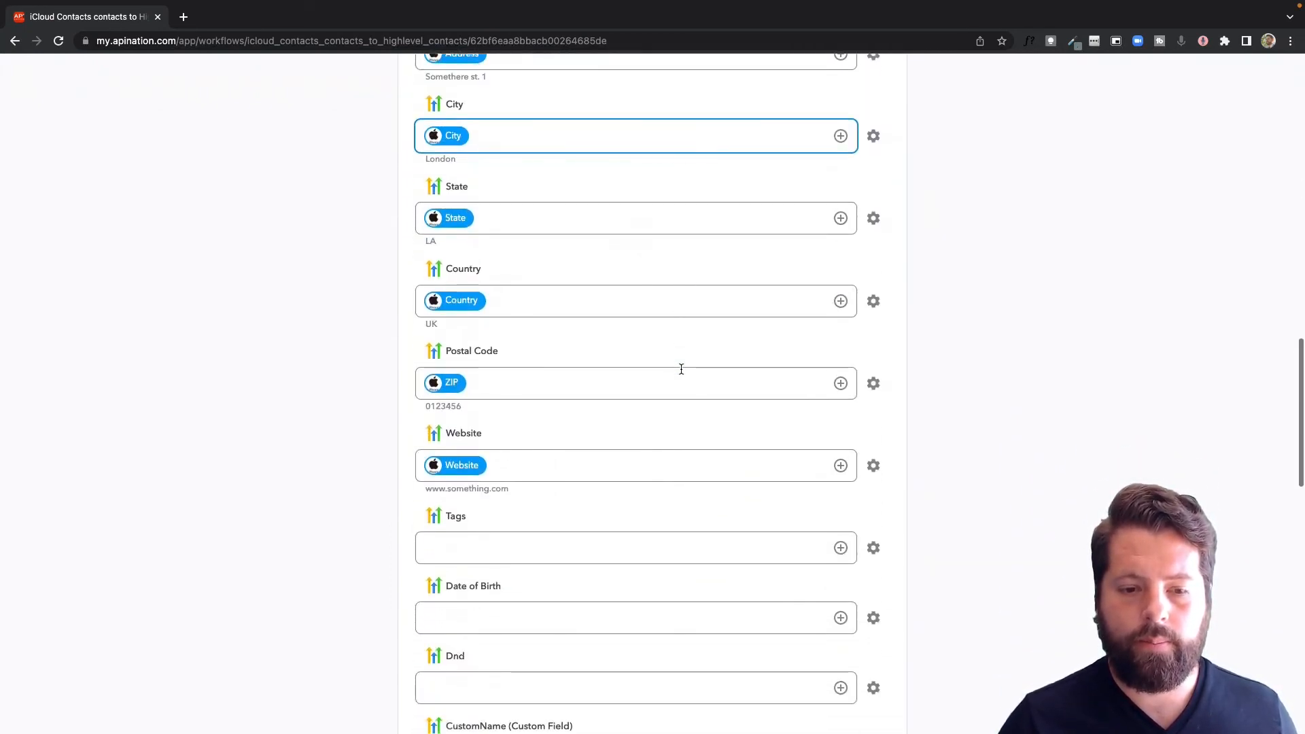
pyautogui.click(684, 458)
pyautogui.scroll(-3, 748, 421)
pyautogui.click(842, 394)
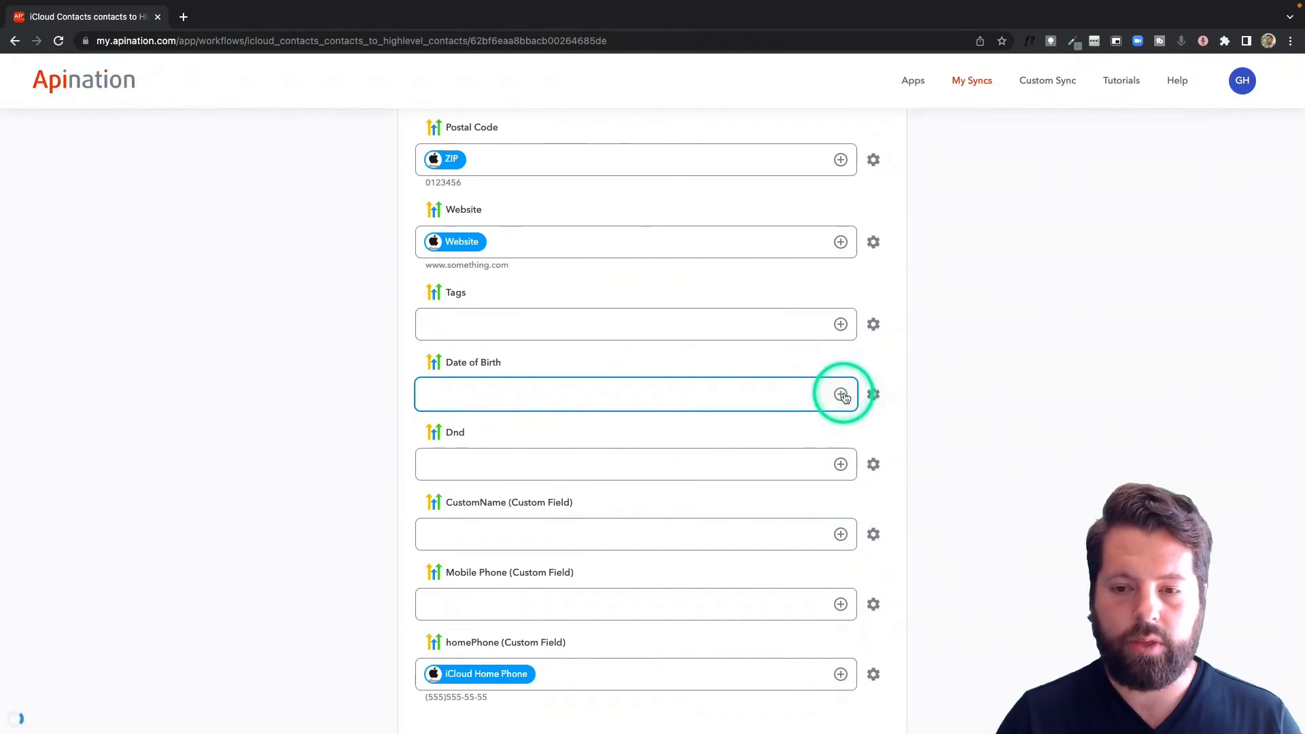
pyautogui.write('b')
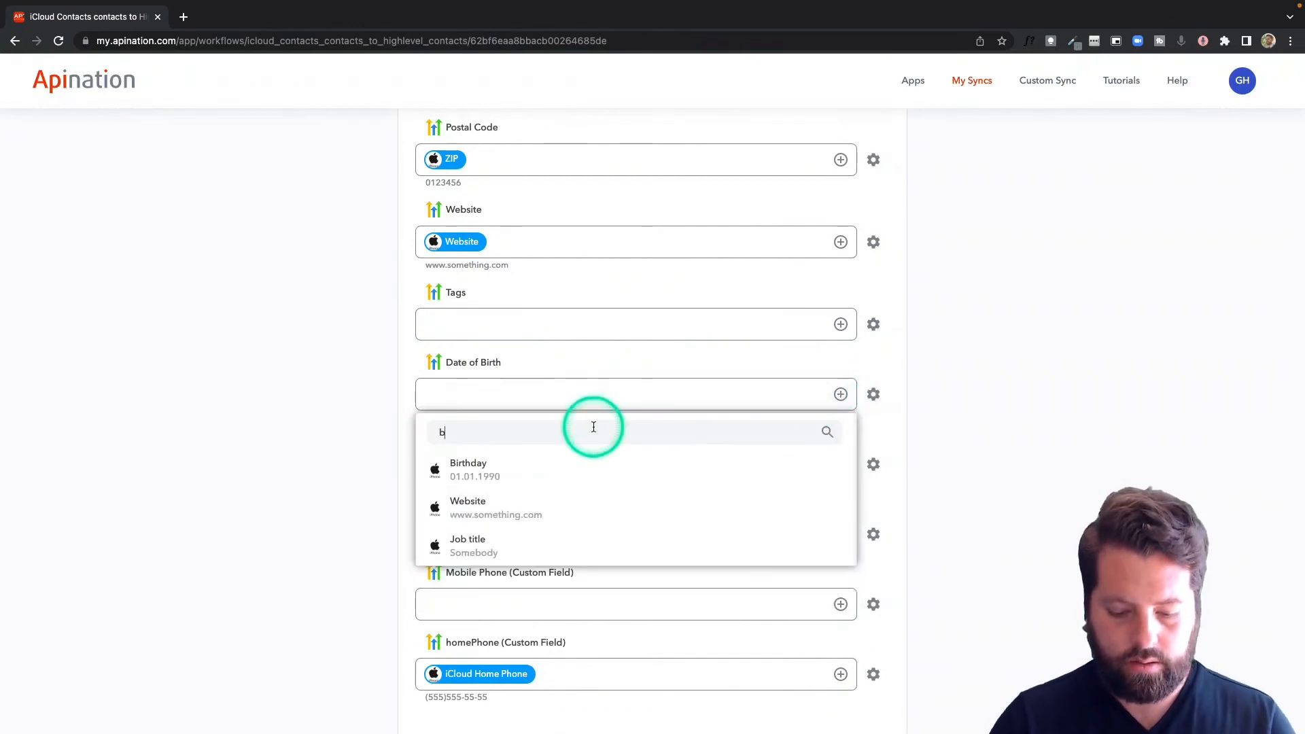
pyautogui.click(560, 469)
pyautogui.scroll(-2, 381, 600)
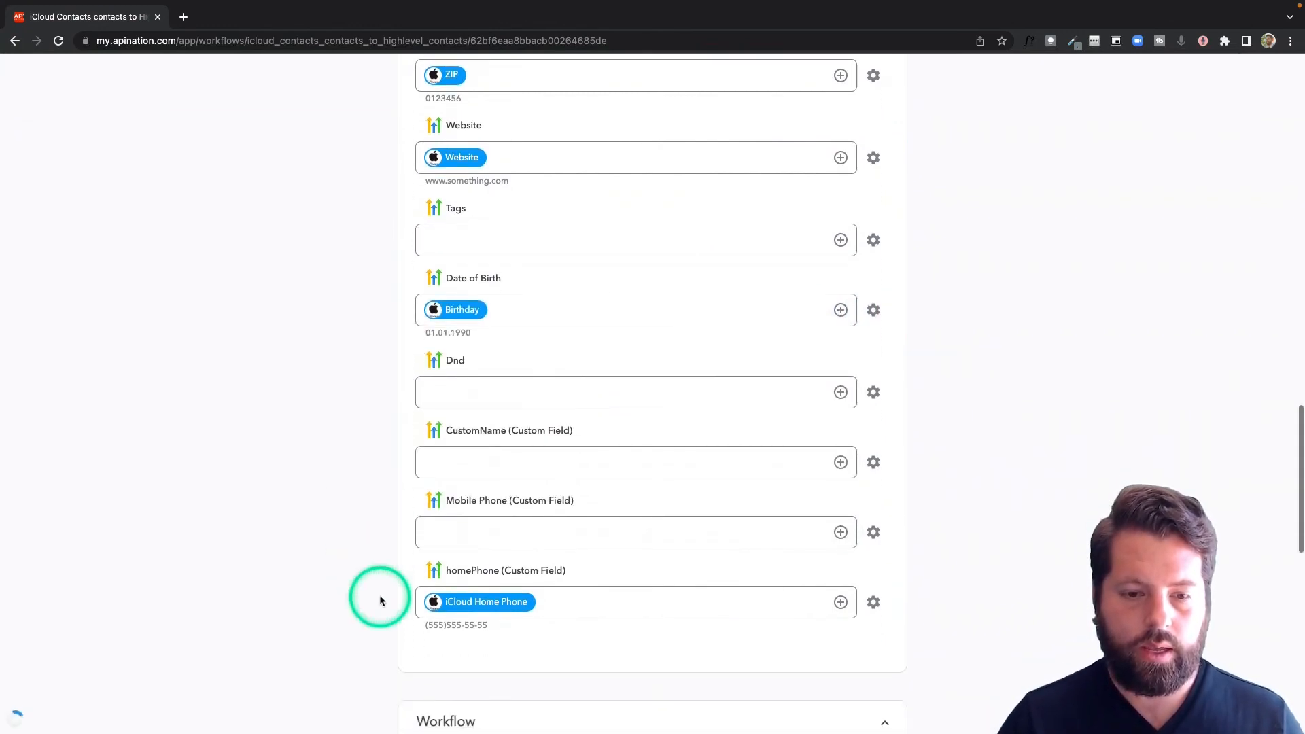
# Activate the iCloud-to-HighLevel contacts sync and go to the My Syncs list
pyautogui.scroll(15, 381, 600)
pyautogui.scroll(5, 379, 594)
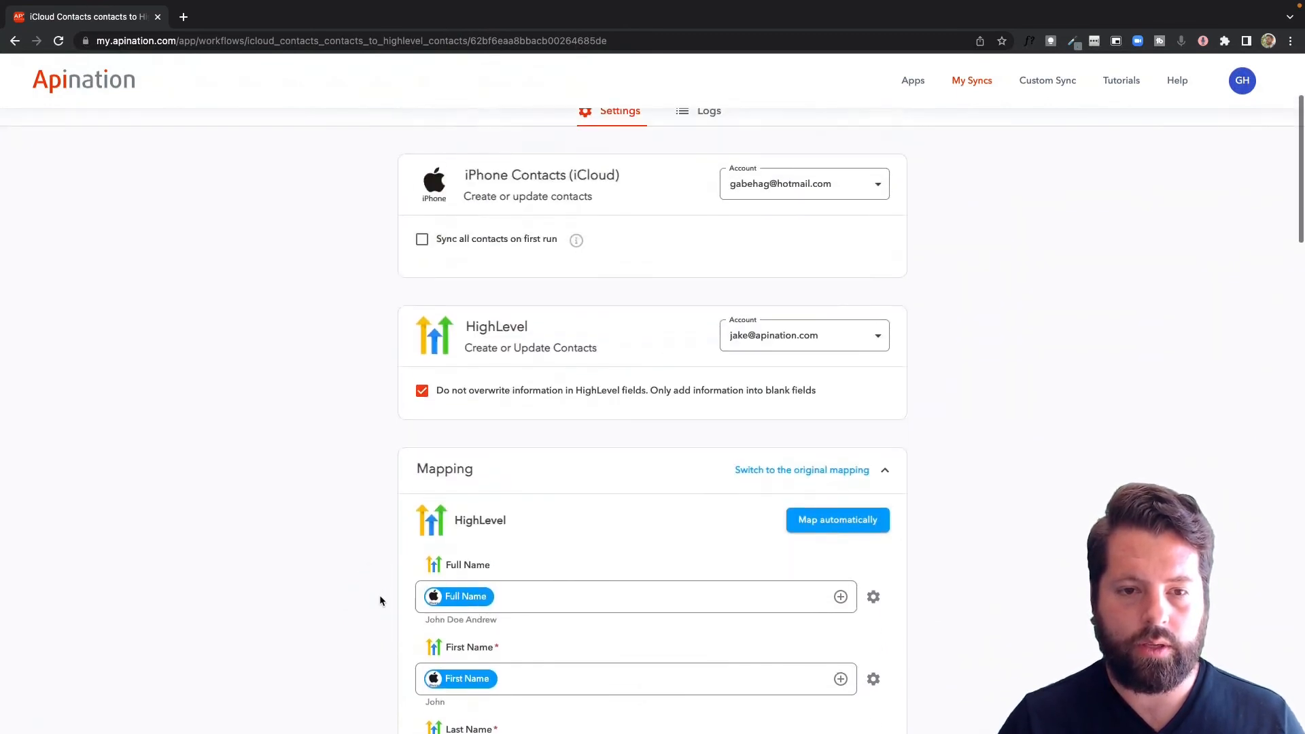
pyautogui.click(667, 243)
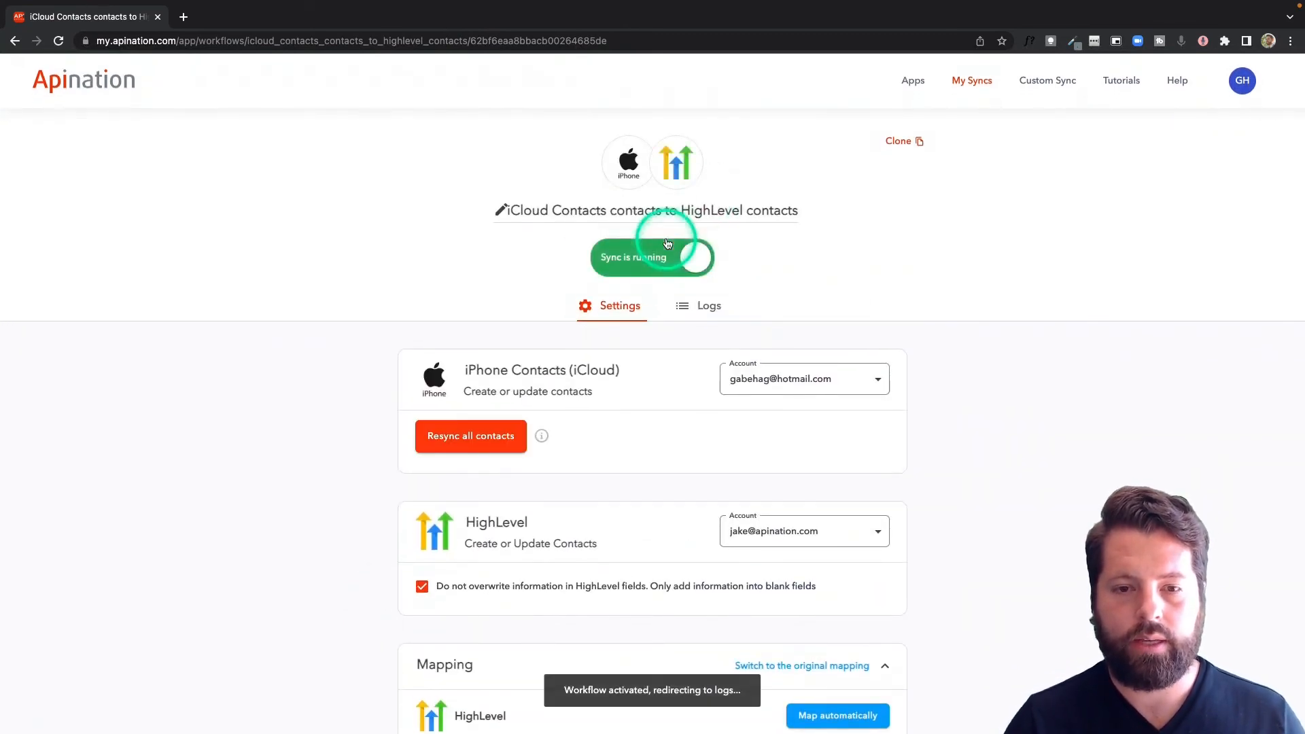
pyautogui.click(974, 80)
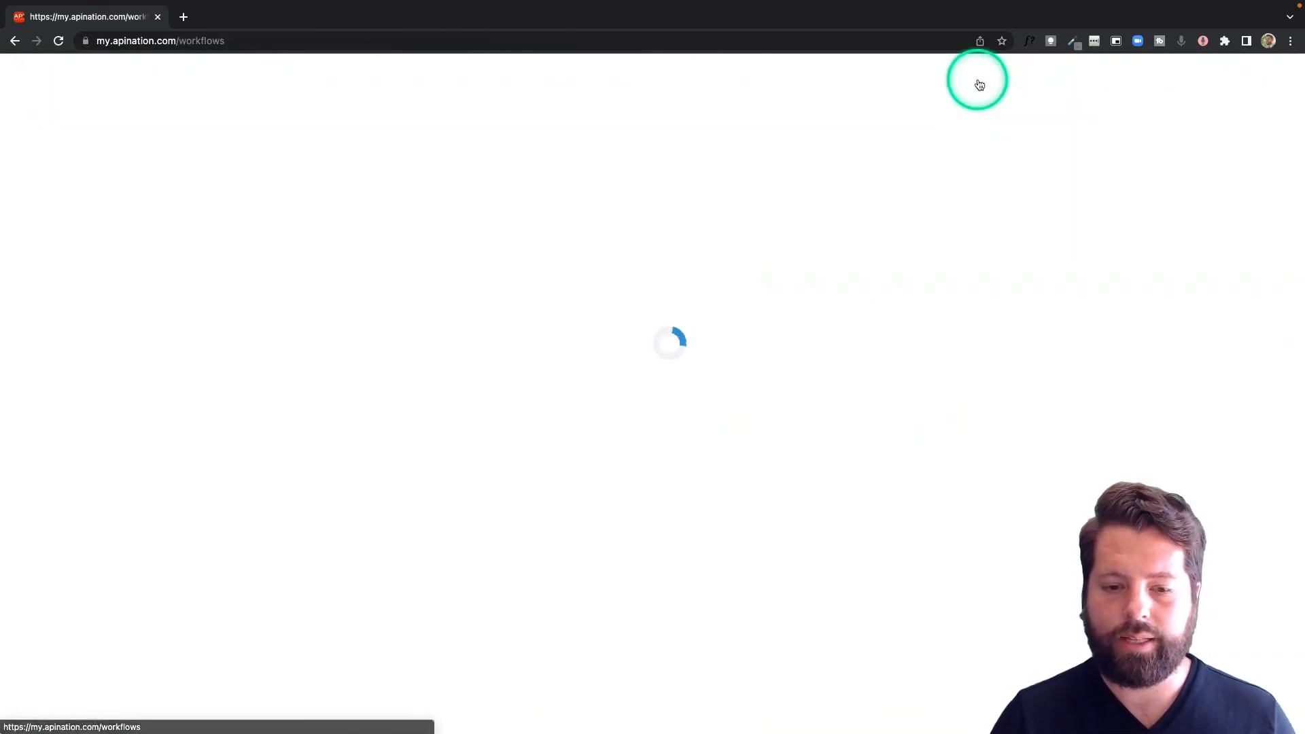